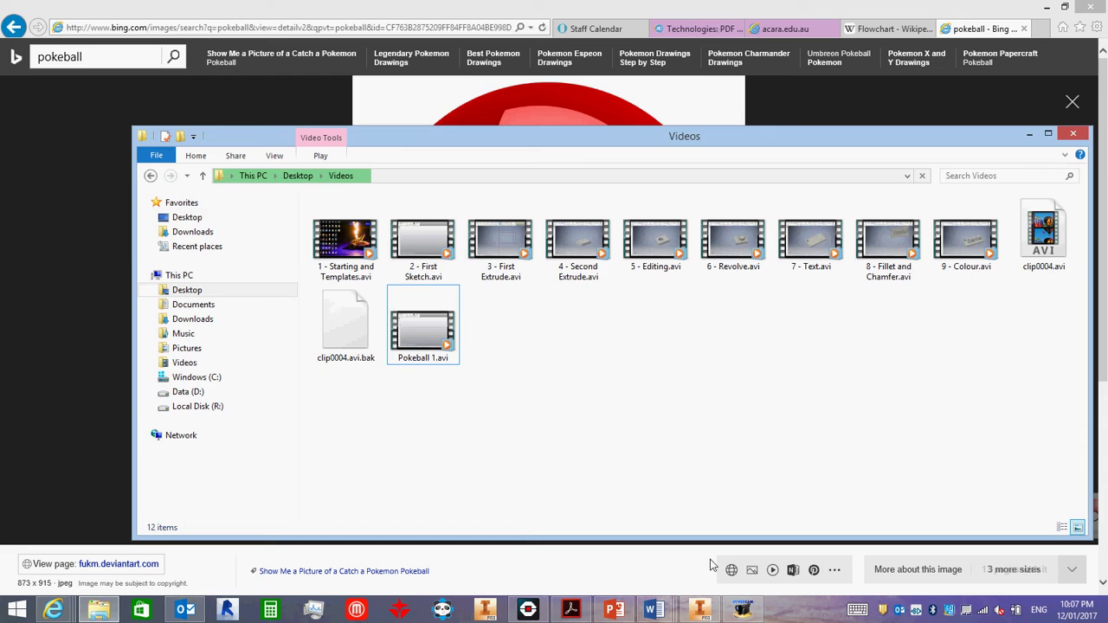
- Close the Explorer Videos folder window to return to the Inventor Part4 sphere
left_click(839, 86)
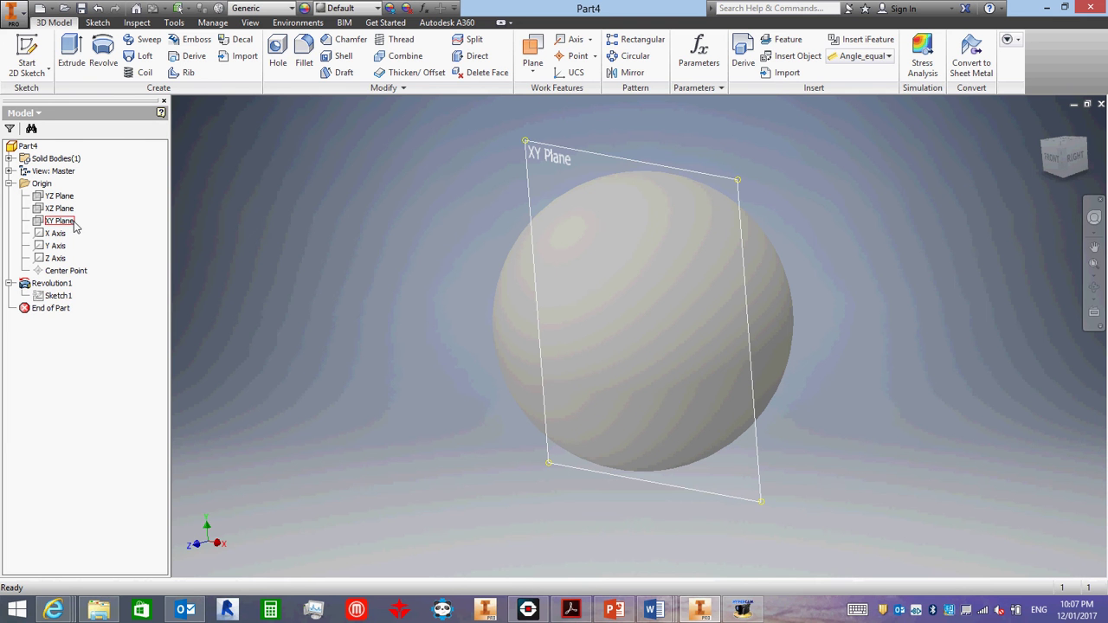
- Start Sketch2 on the XY Plane and centre the sphere in the view
left_click(60, 221)
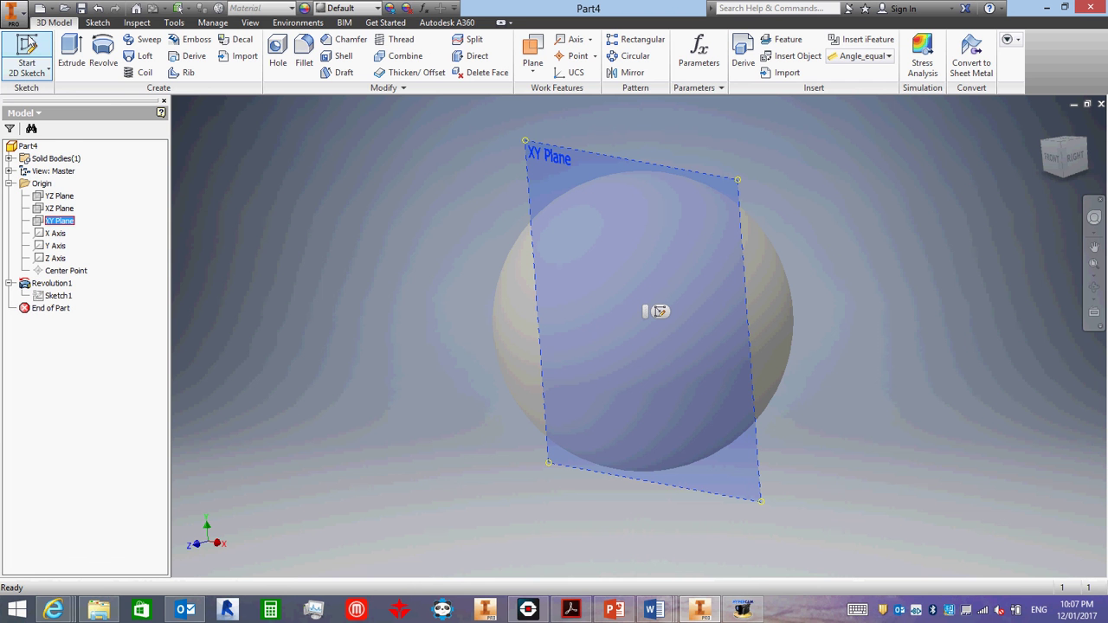
left_click(38, 50)
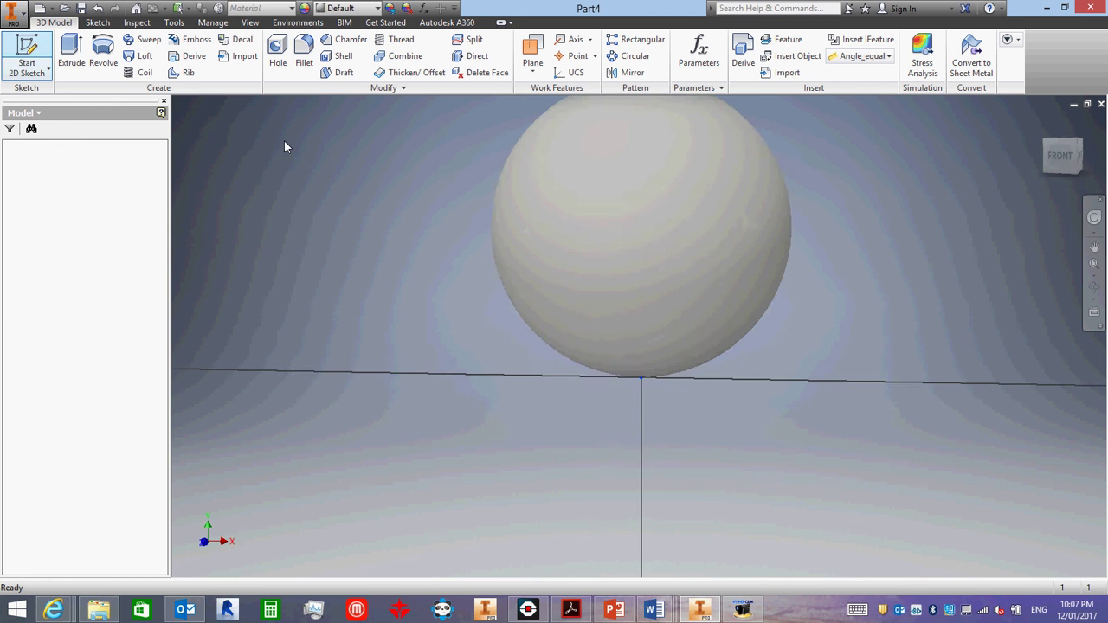
middle_click_drag(433, 153, 413, 302)
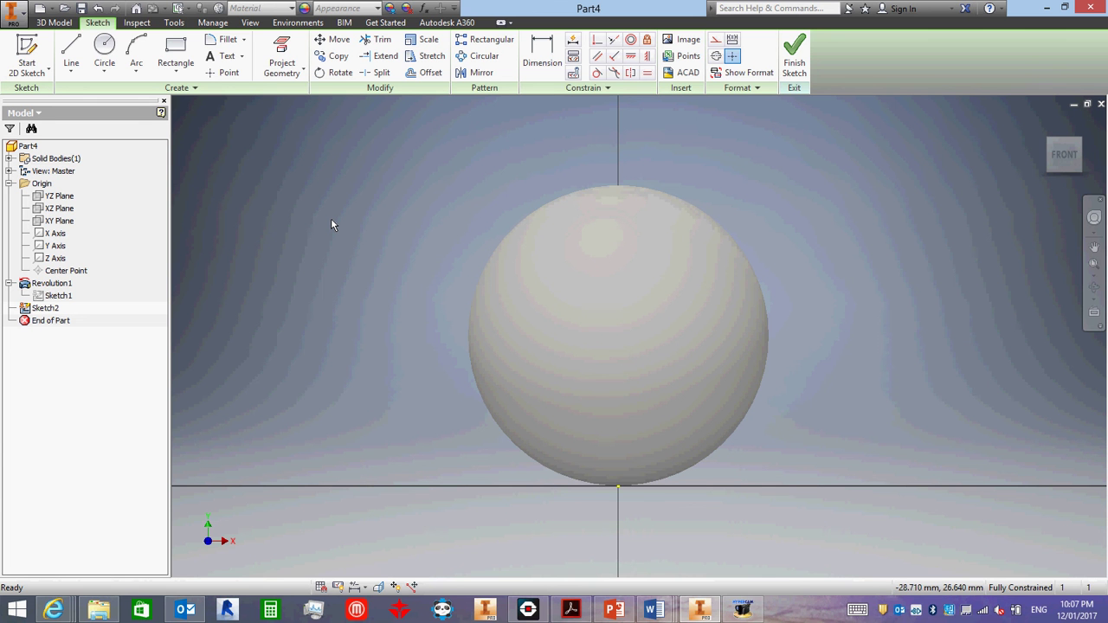
- Slice the sphere at the sketch plane and draw a diagonal line across the circle
key("F7")
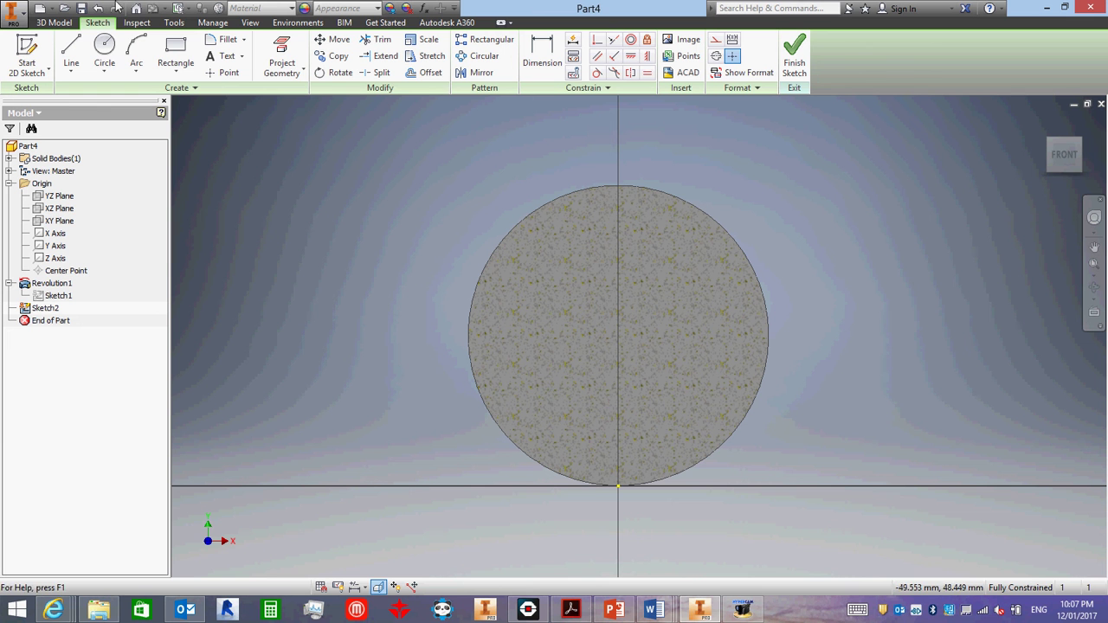
left_click(71, 52)
left_click(792, 201)
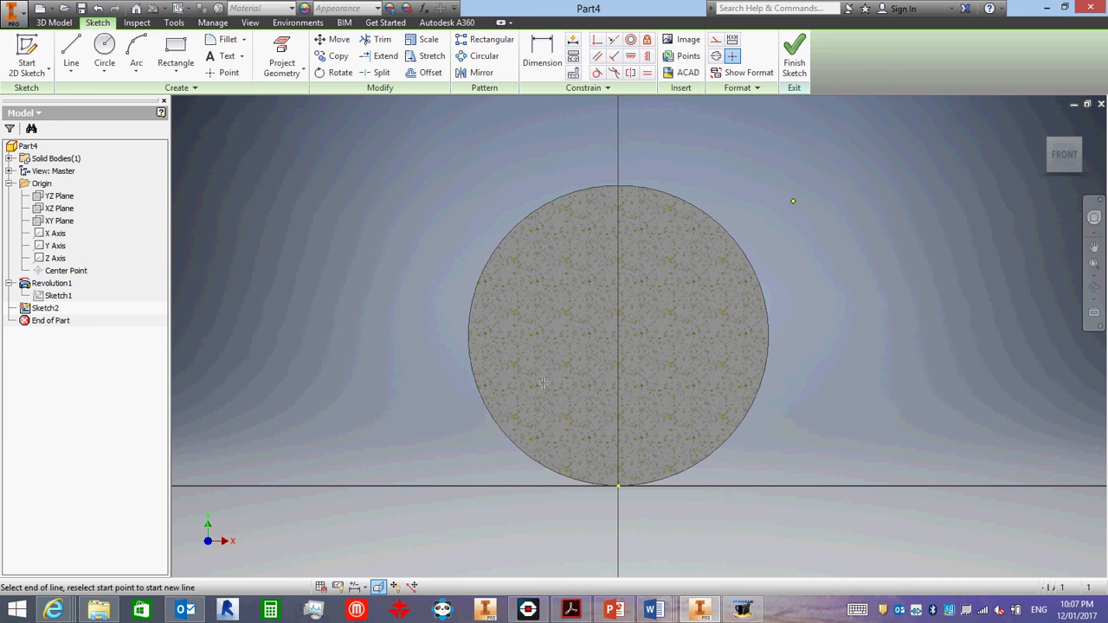
left_click(460, 435)
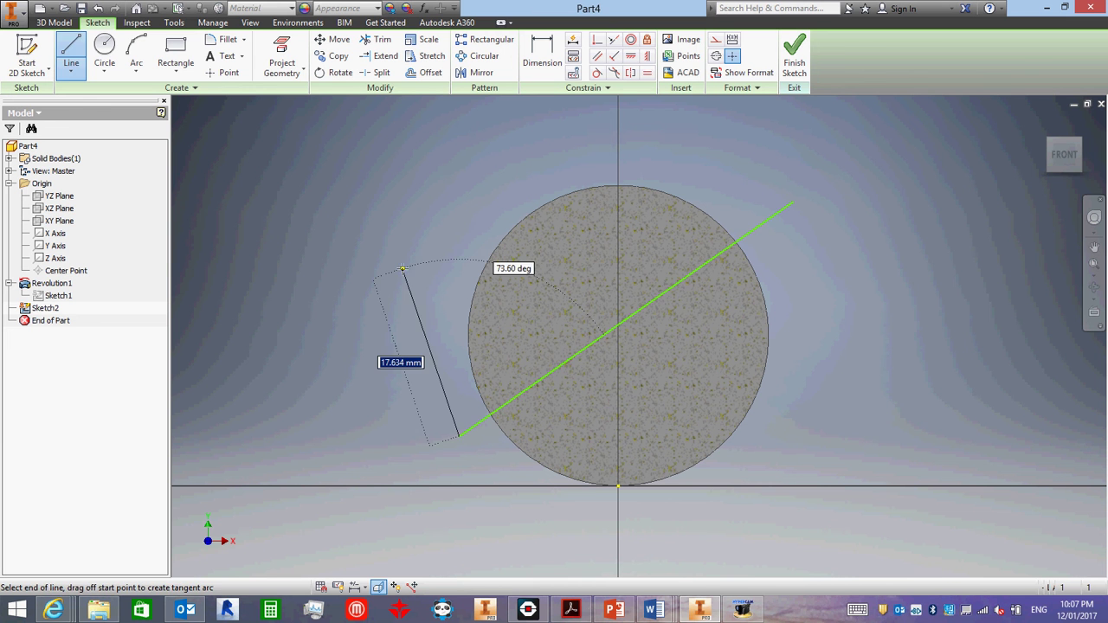
right_click(439, 269)
key("Escape")
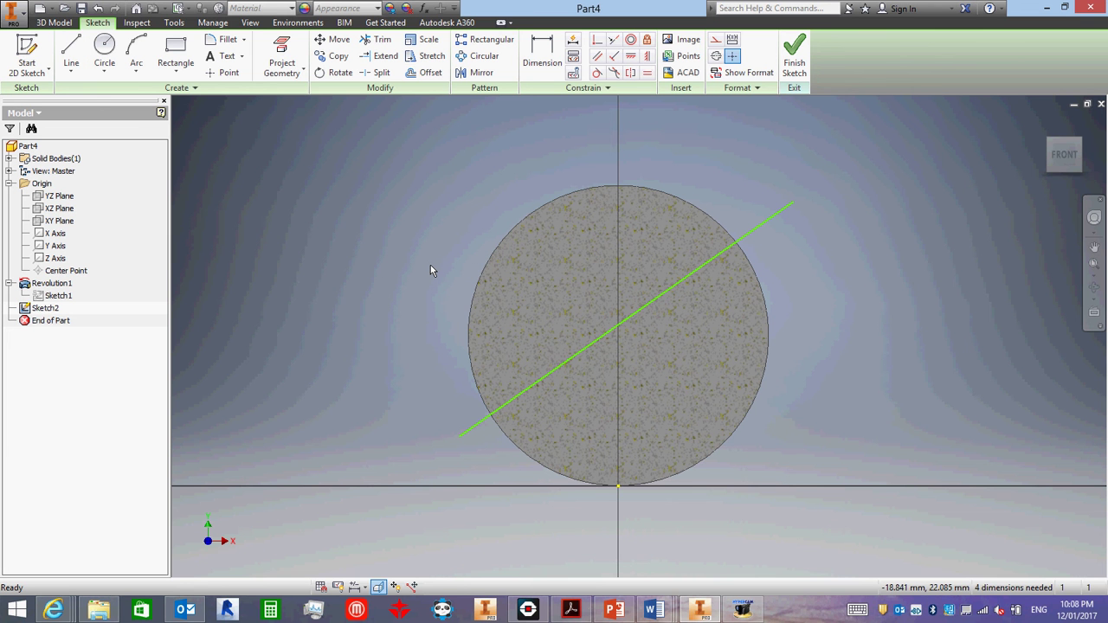
key("F7")
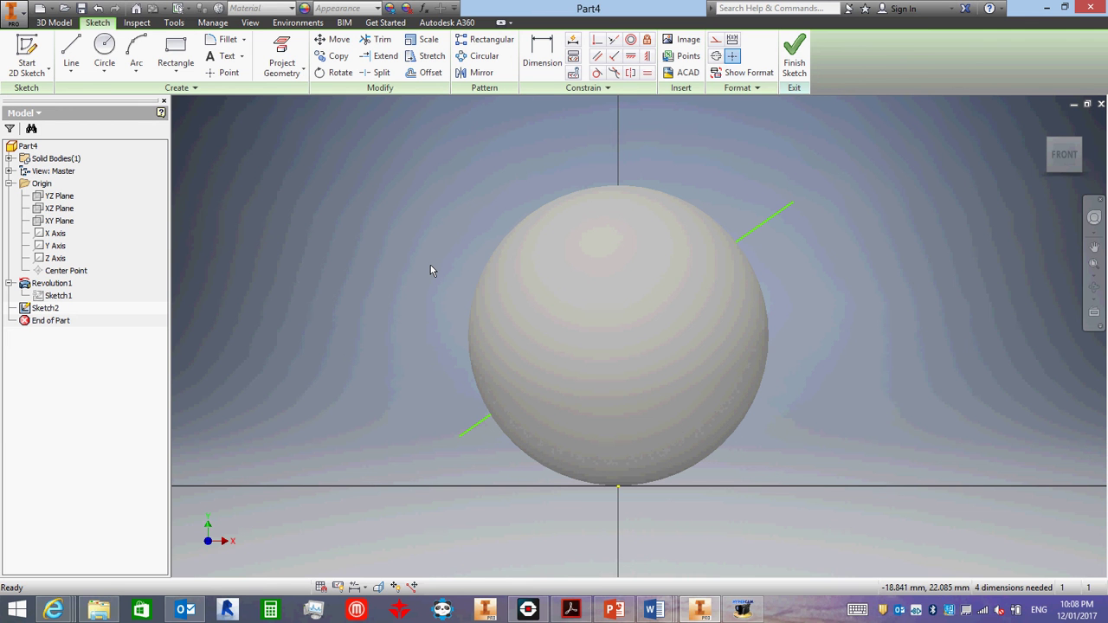
key("F7")
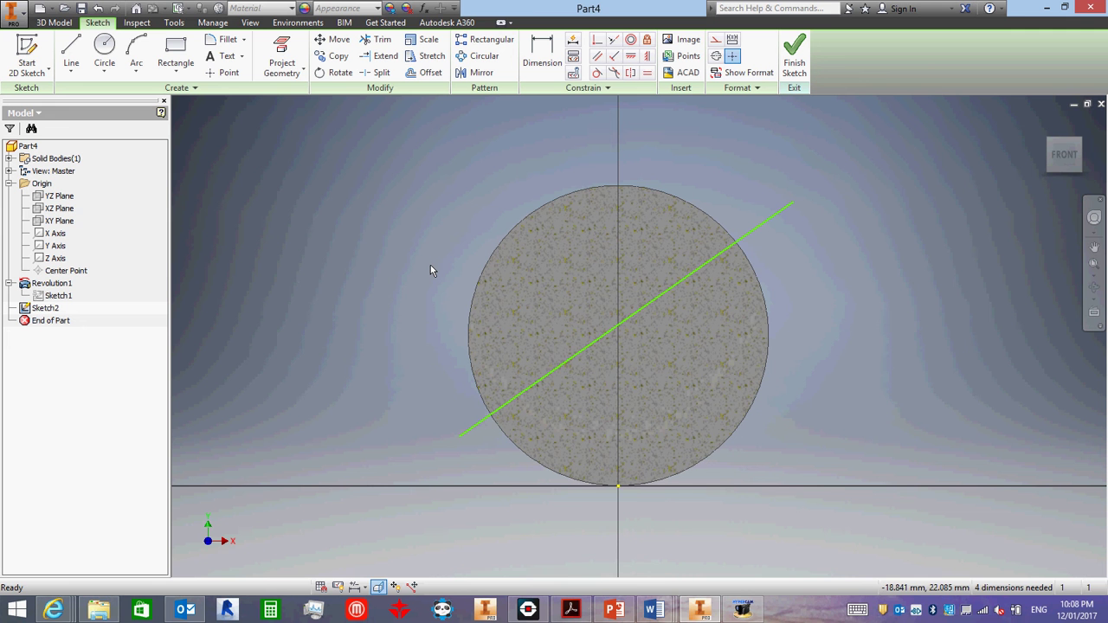
- Delete the diagonal line, then try a bottom-to-top vertical line and cancel the Line command
left_click(656, 307)
key("Delete")
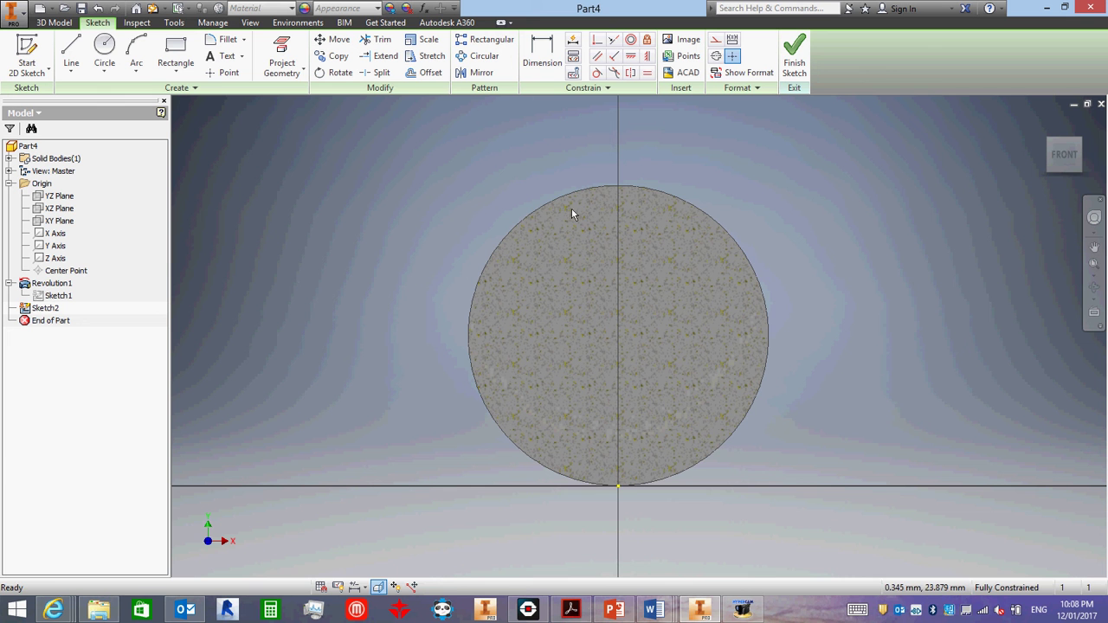
left_click(71, 52)
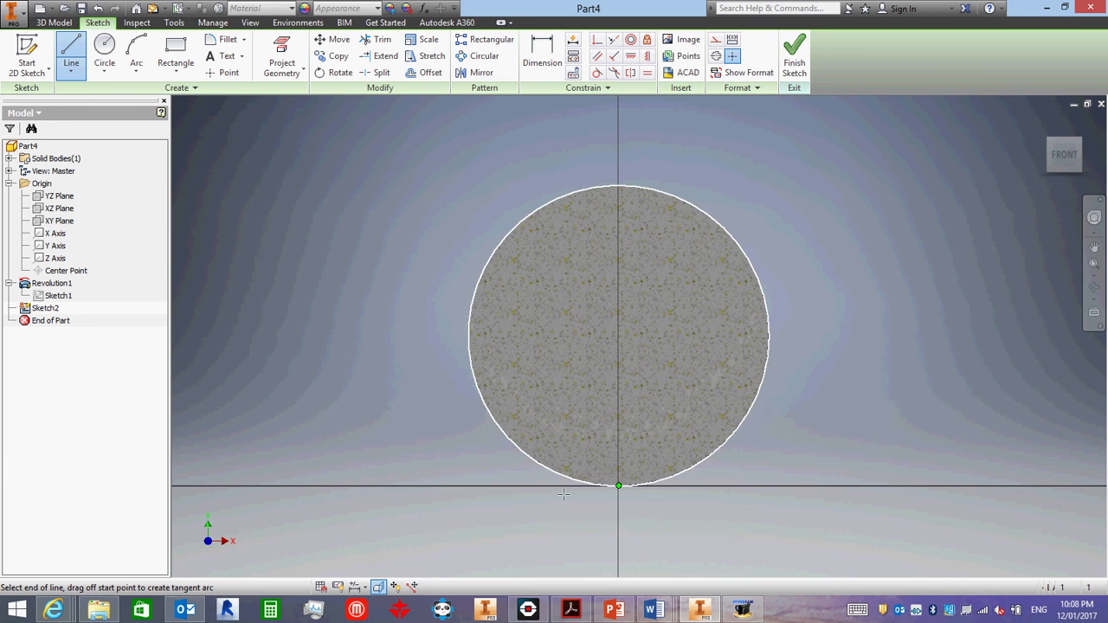
left_click(618, 487)
left_click(618, 185)
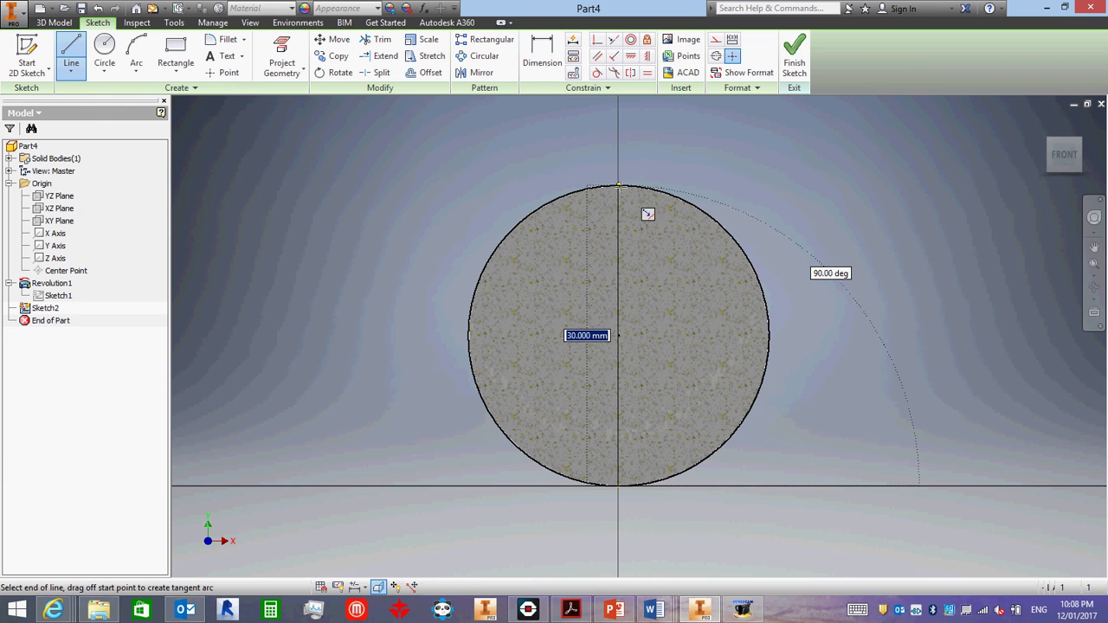
key("Escape")
right_click(587, 134)
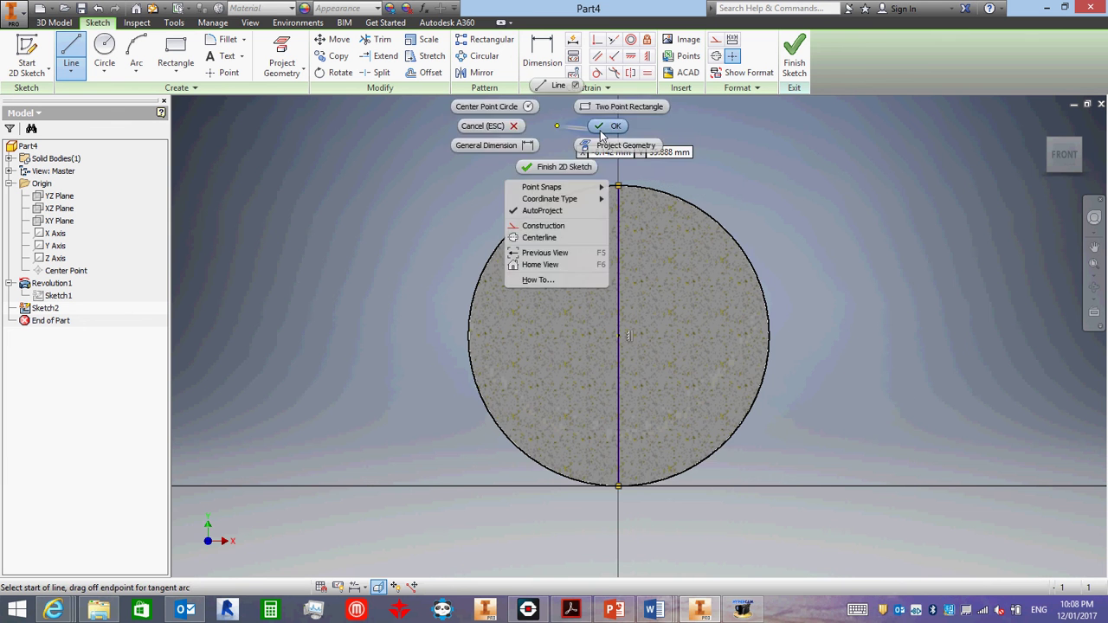
left_click(578, 165)
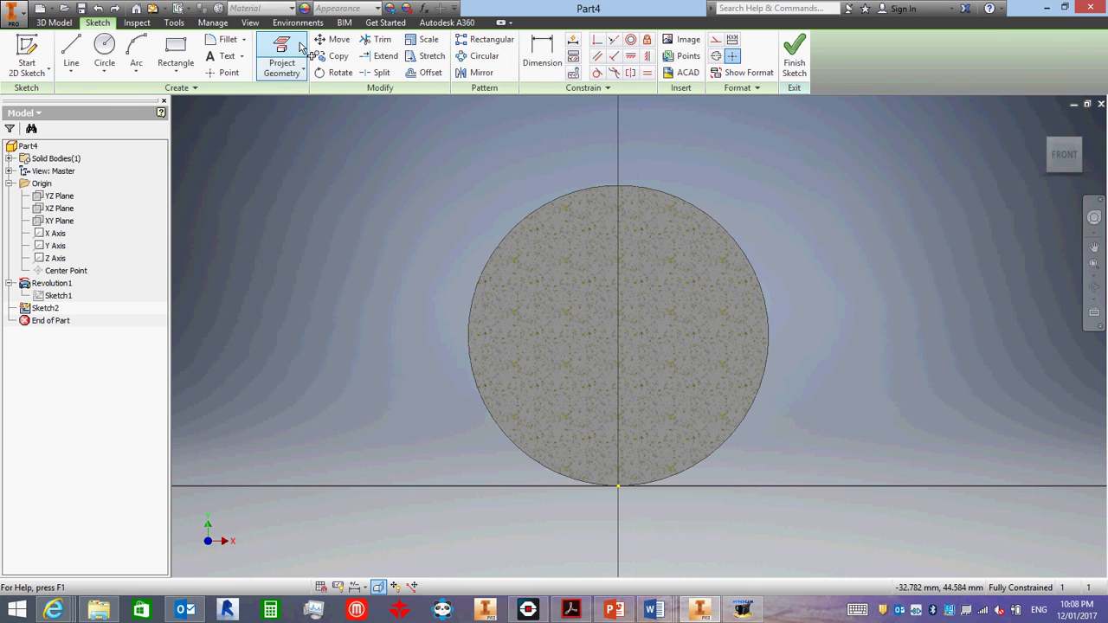
- Project the sphere's circular outline into Sketch2
left_click(285, 50)
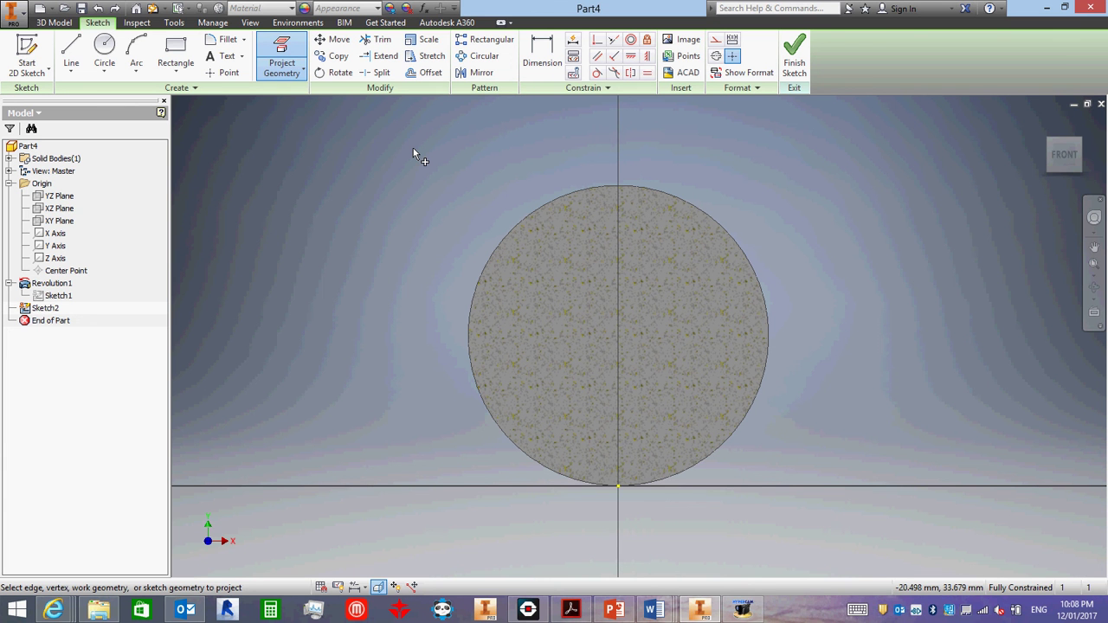
left_click(525, 216)
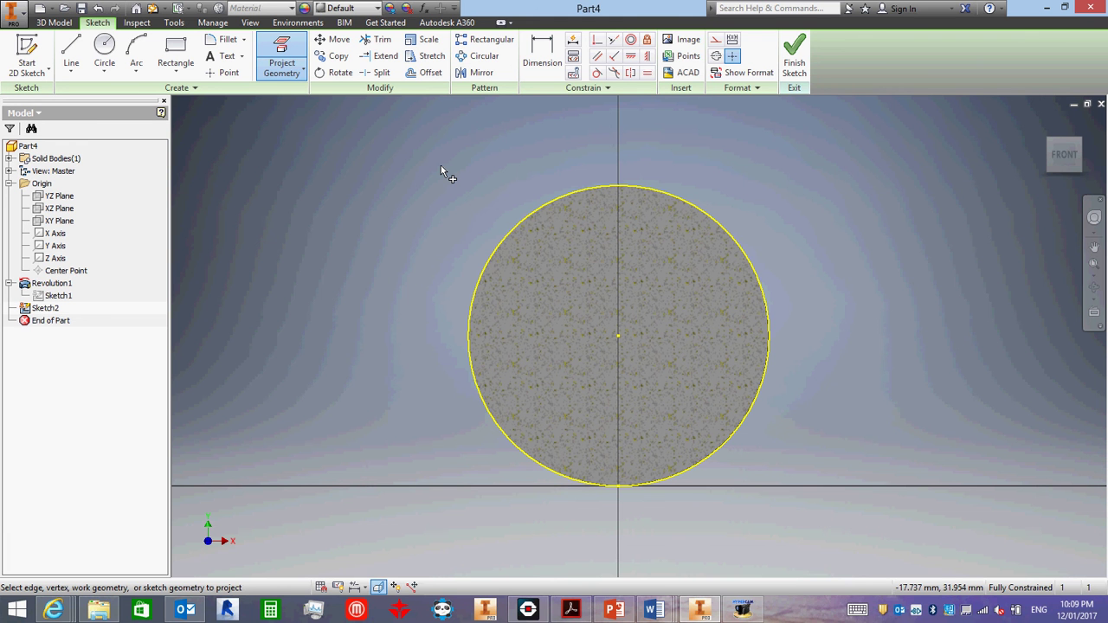
key("Escape")
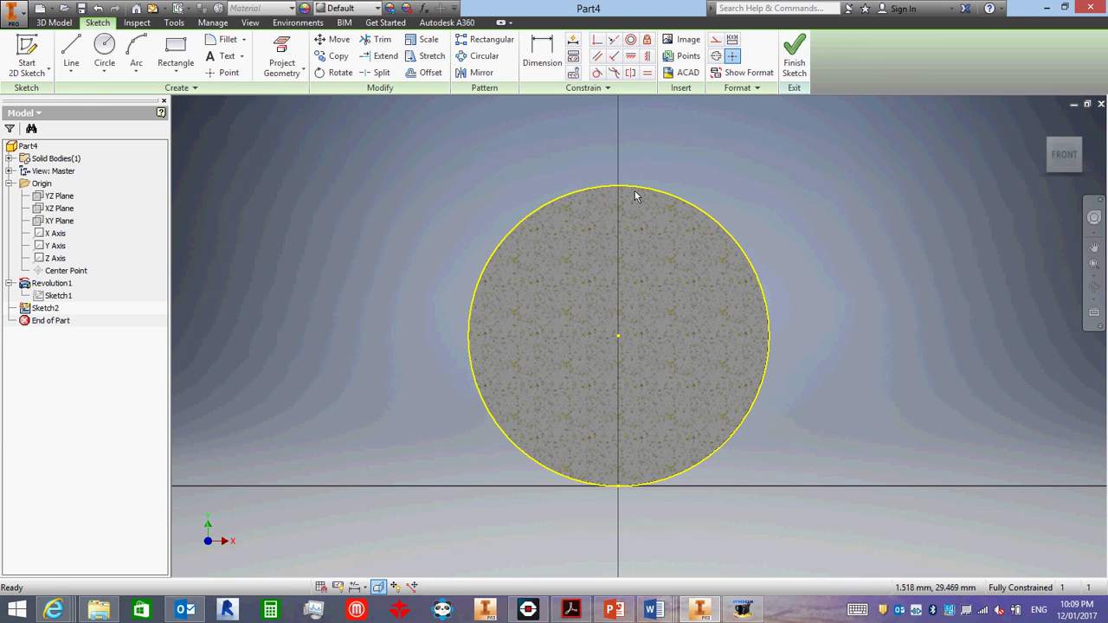
- Draw a vertical line from the circle's bottom point to its top point
left_click(70, 56)
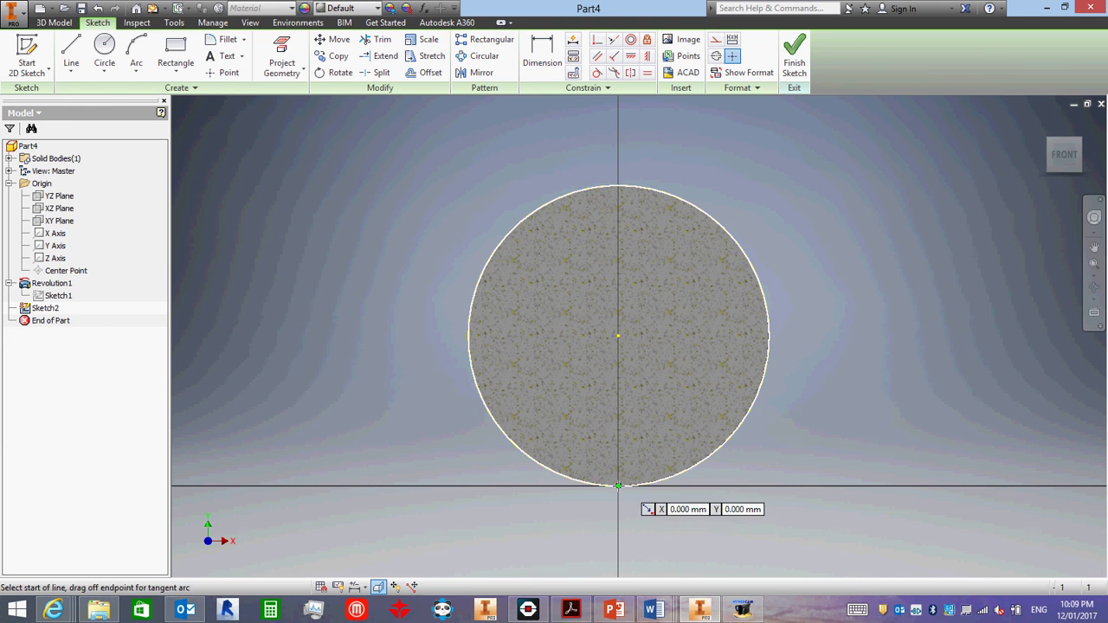
left_click(618, 484)
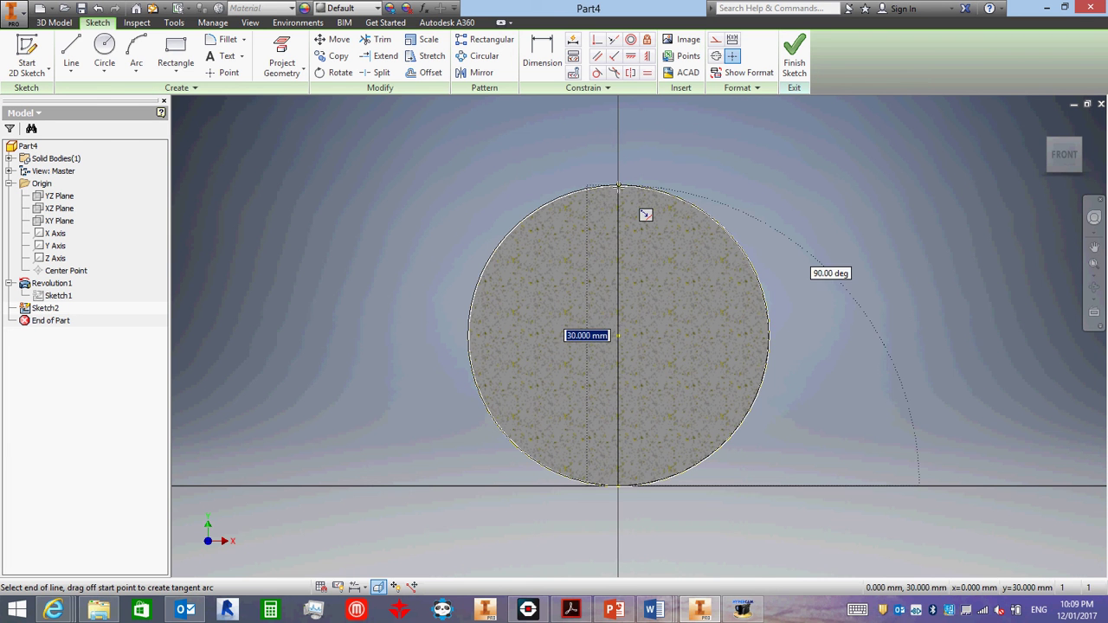
left_click(618, 189)
key("Escape")
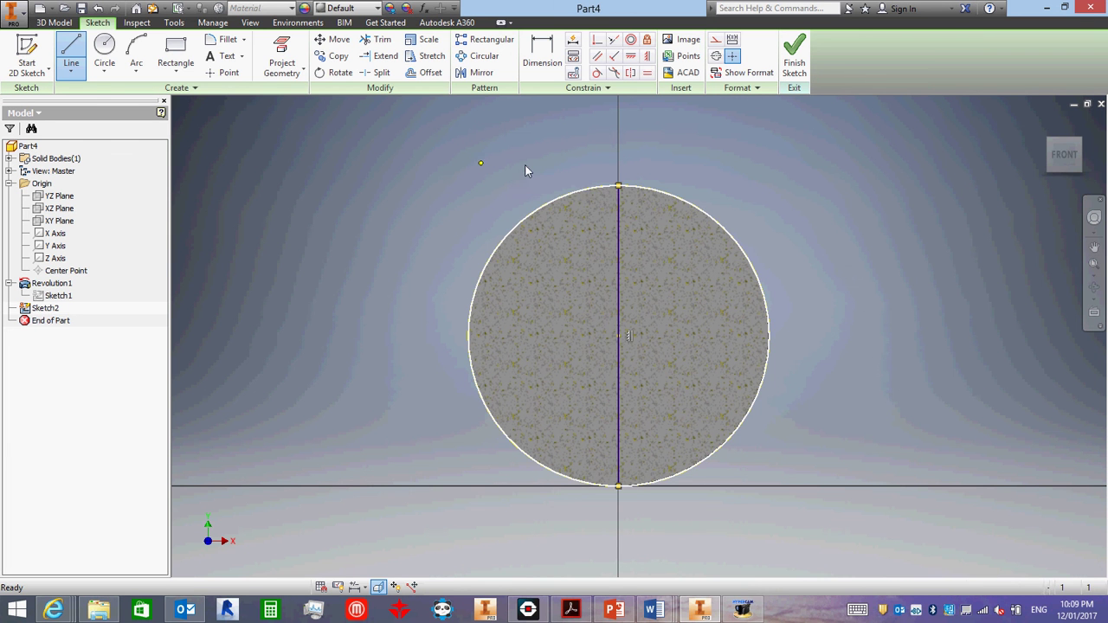
key("Escape")
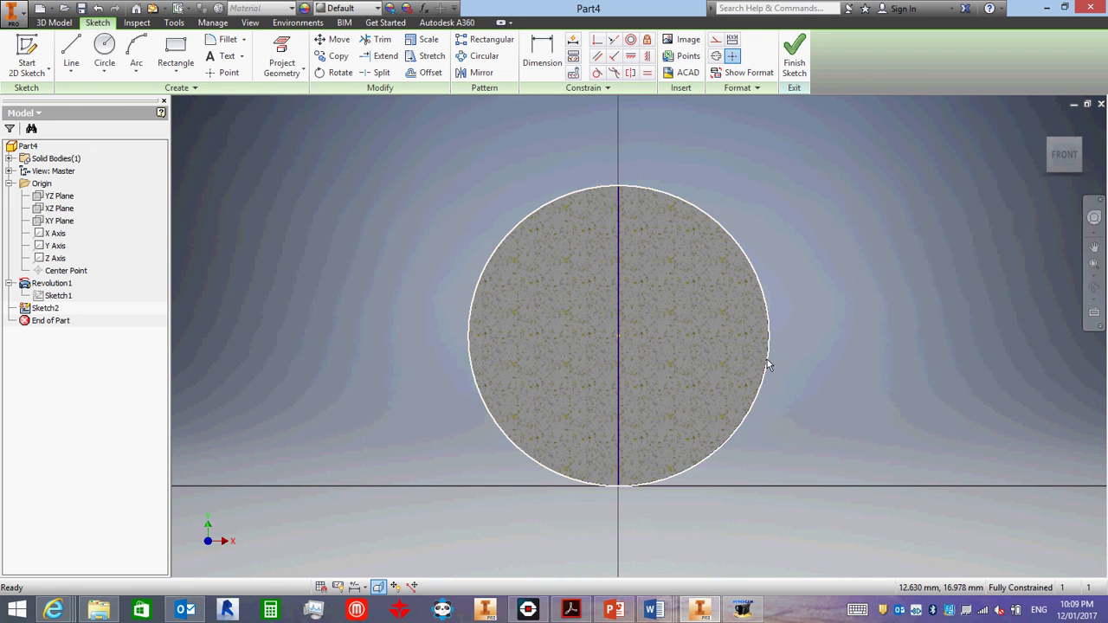
- Draw a two-point rectangle straddling the circle's right edge
left_click(176, 54)
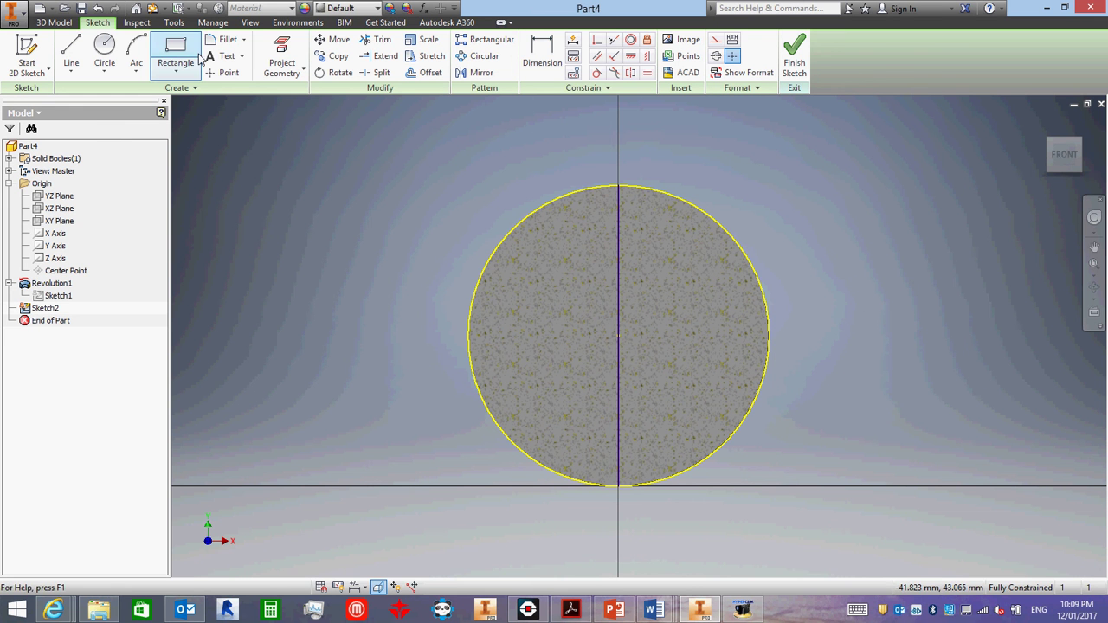
left_click(800, 301)
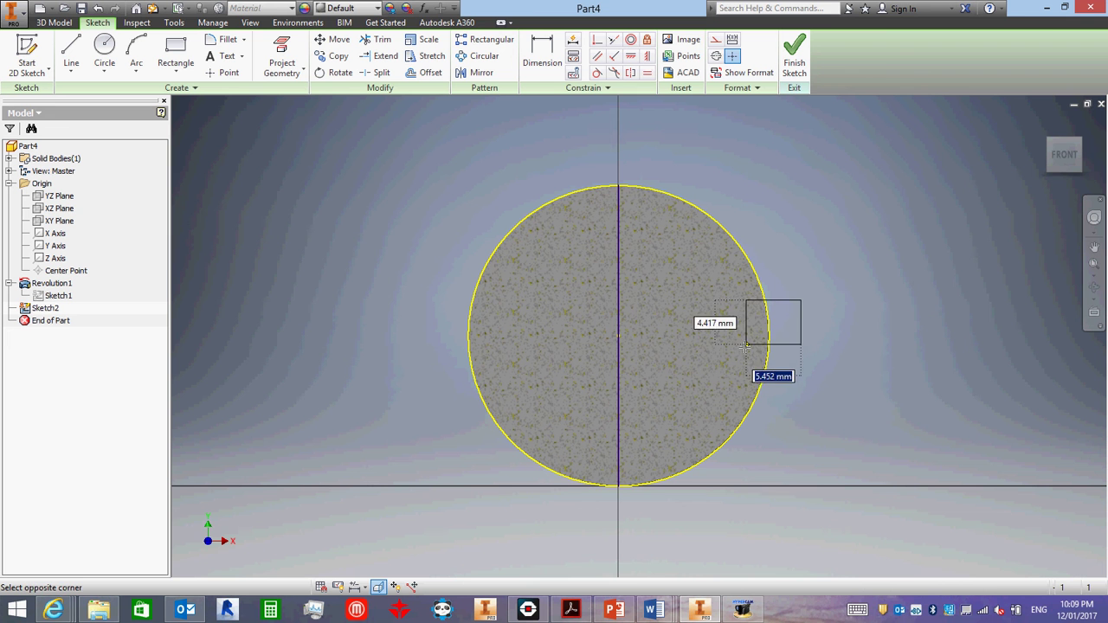
left_click(731, 364)
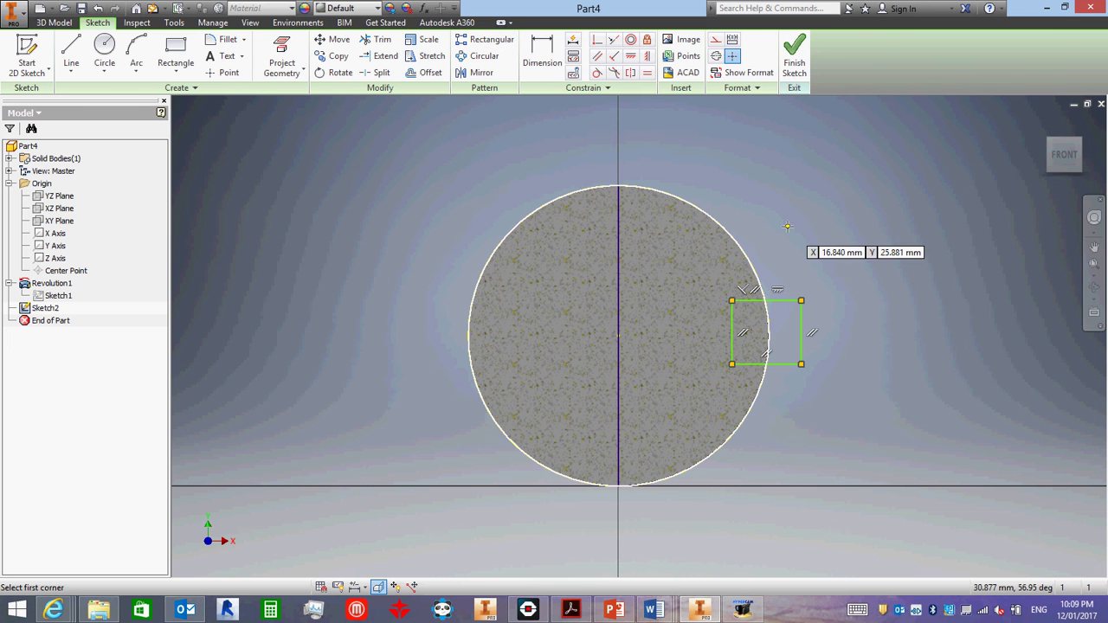
right_click(786, 226)
left_click(823, 228)
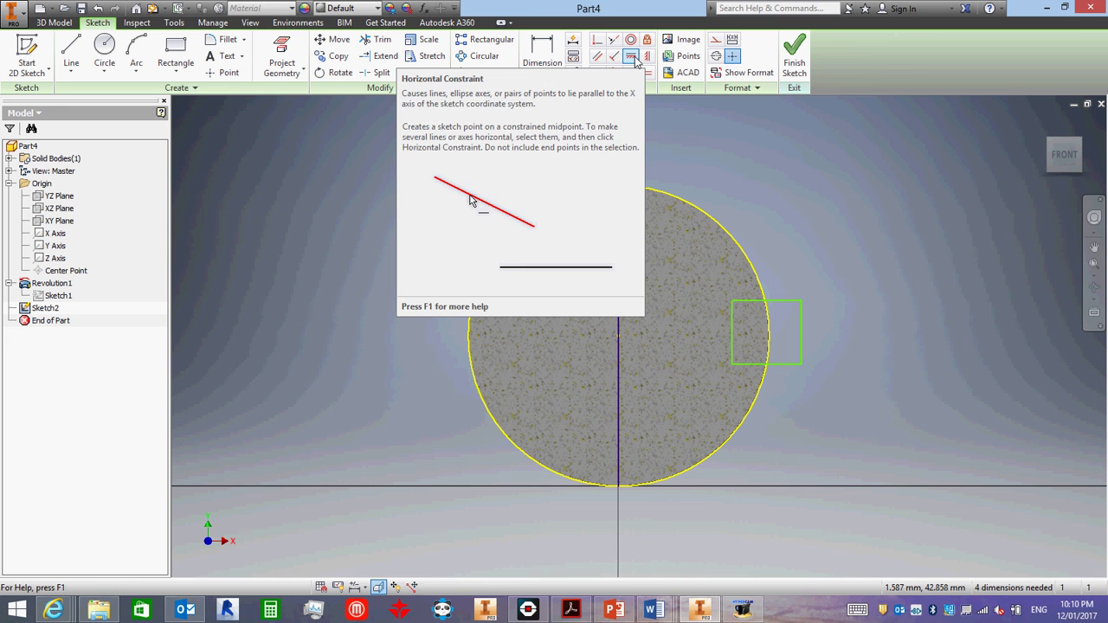
- Constrain the rectangle's edge midpoint horizontal with the circle's centre
left_click(633, 57)
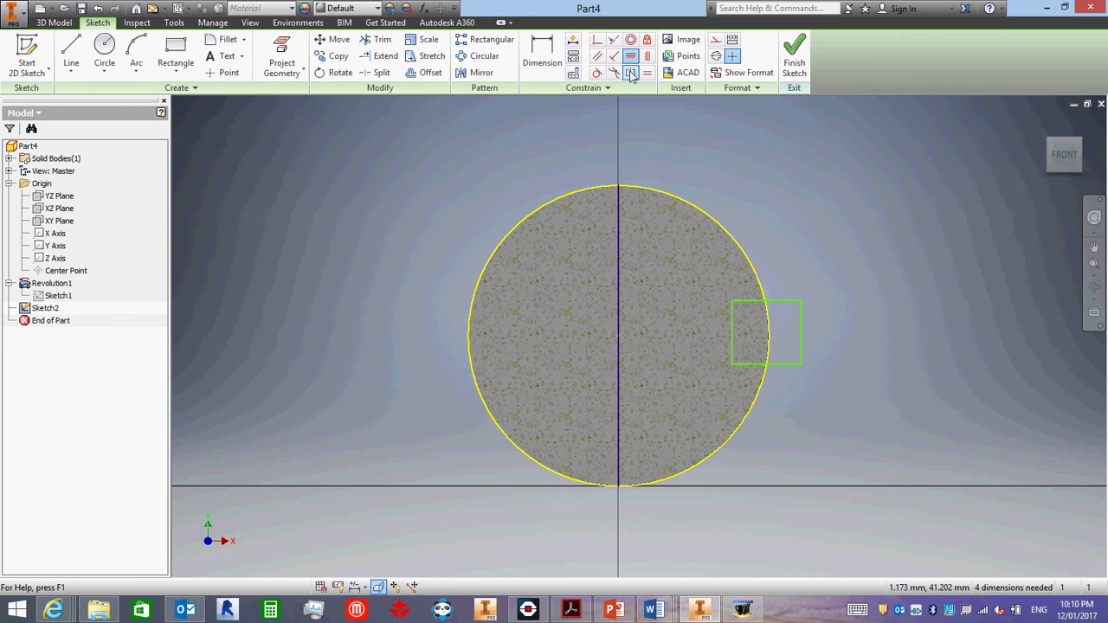
left_click(619, 335)
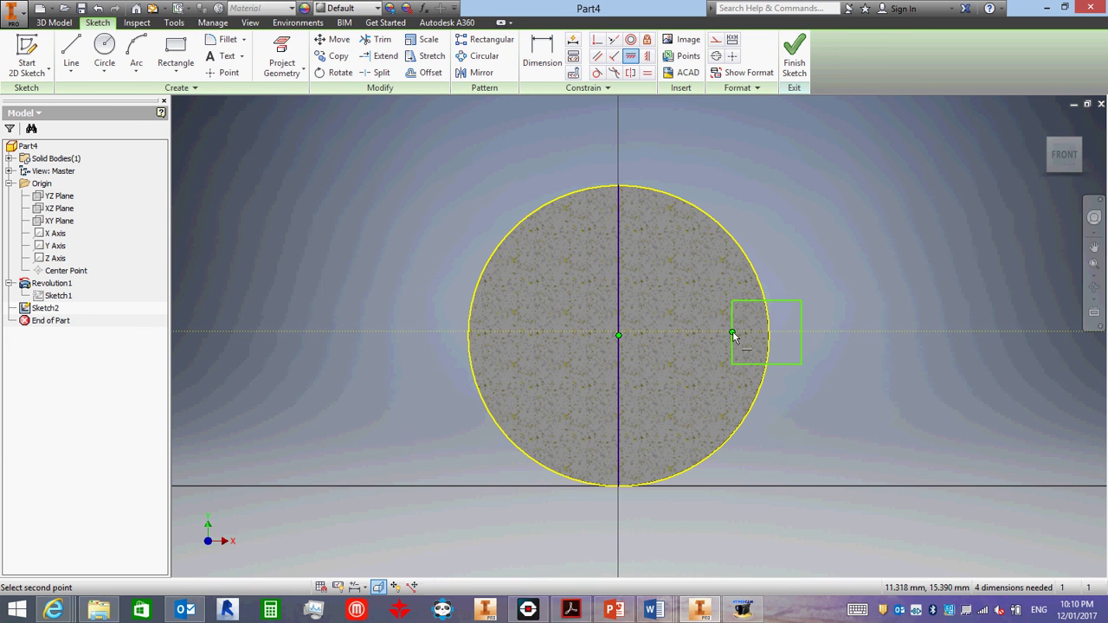
left_click(732, 335)
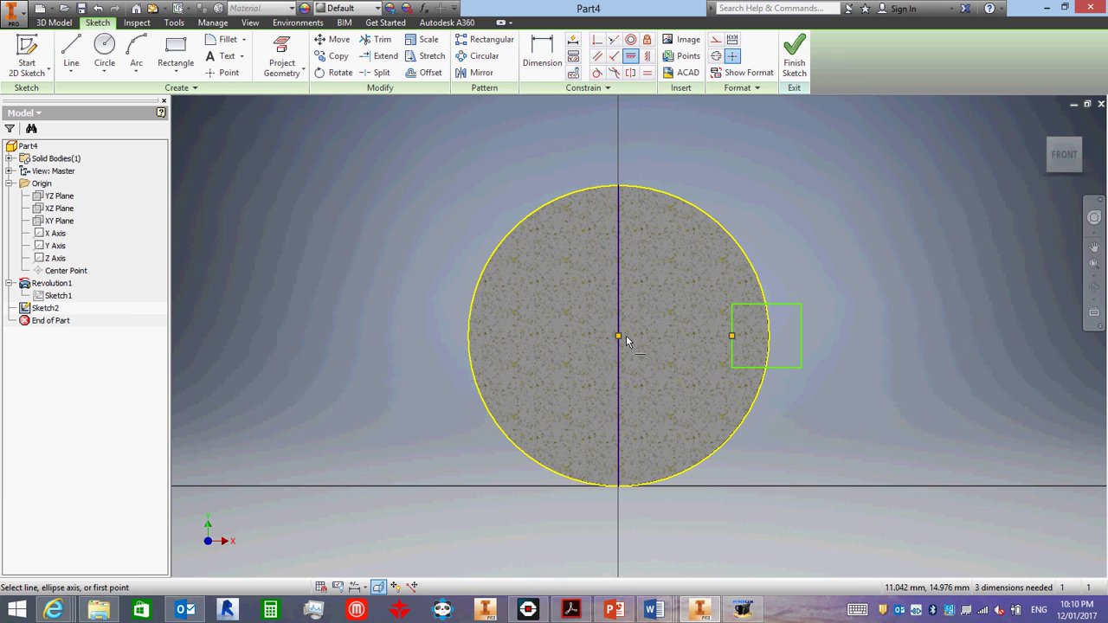
right_click(805, 183)
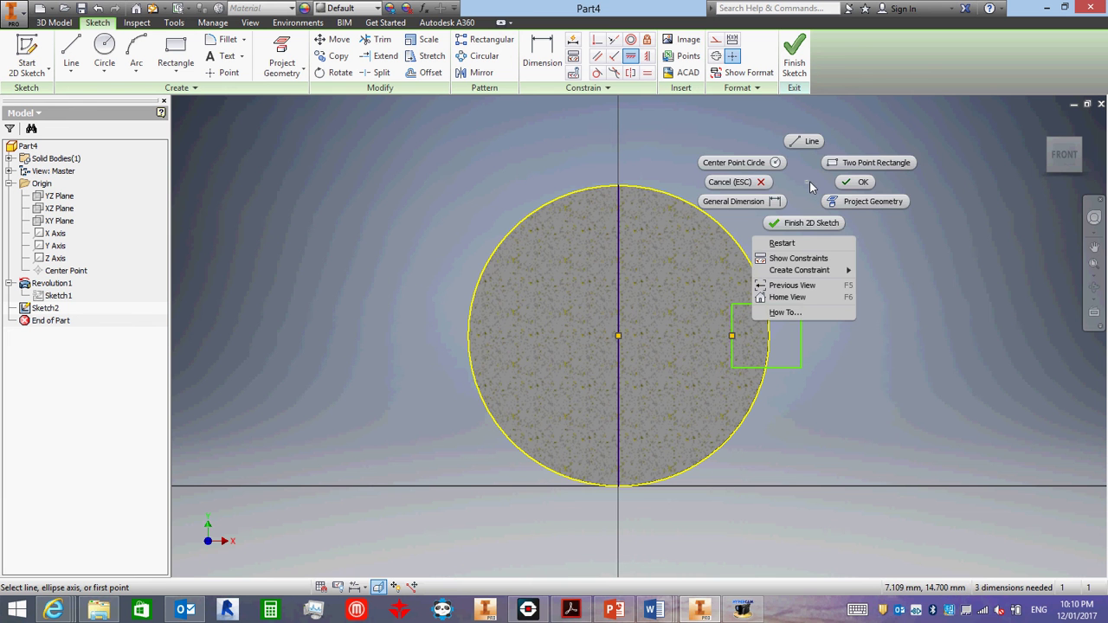
left_click(857, 183)
- Drag the rectangle's top edge upward to make it taller, and set Center Point format
mouse_move(790, 303)
left_mouse_down()
mouse_move(793, 230)
mouse_move(787, 328)
mouse_move(784, 272)
mouse_move(784, 284)
left_mouse_up()
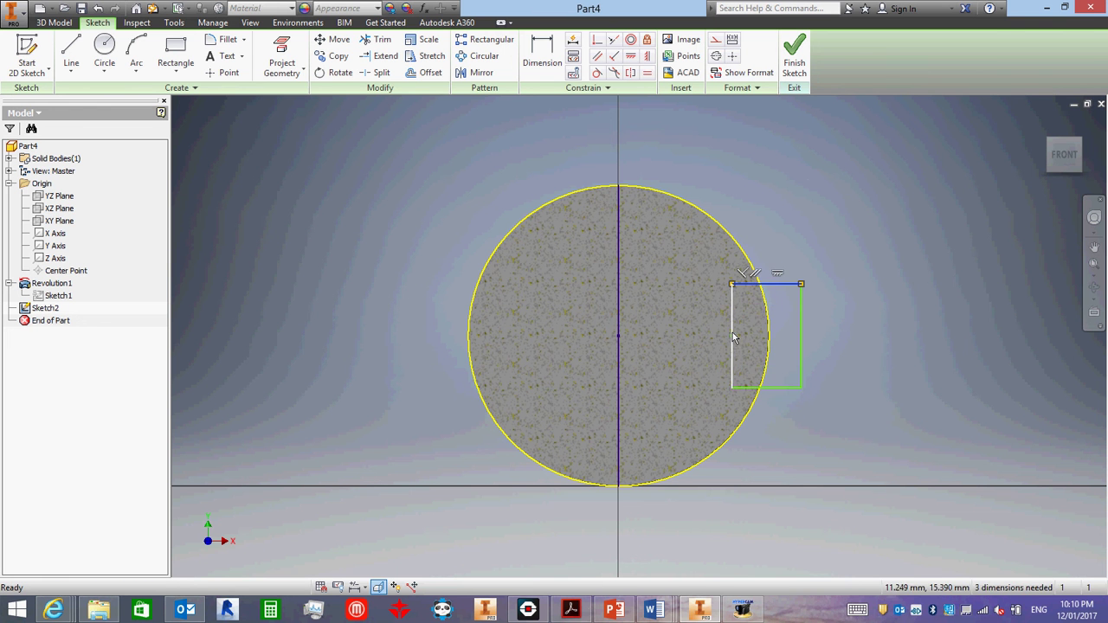
left_click(784, 285)
left_click(856, 309)
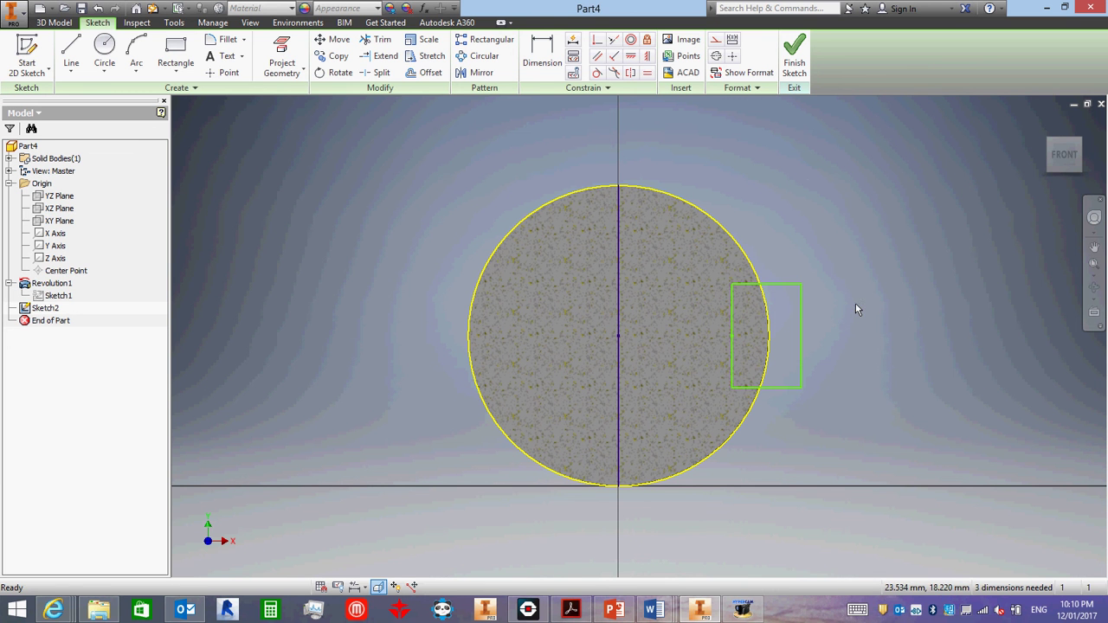
left_click(733, 55)
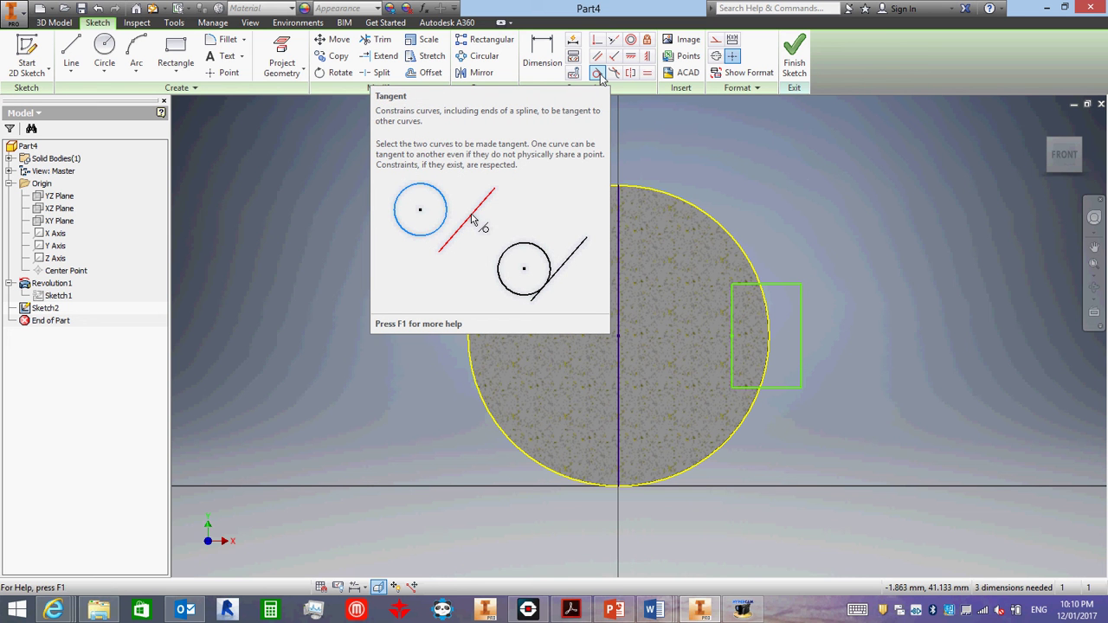
- Constrain the rectangle's right side tangent to the circle
left_click(598, 73)
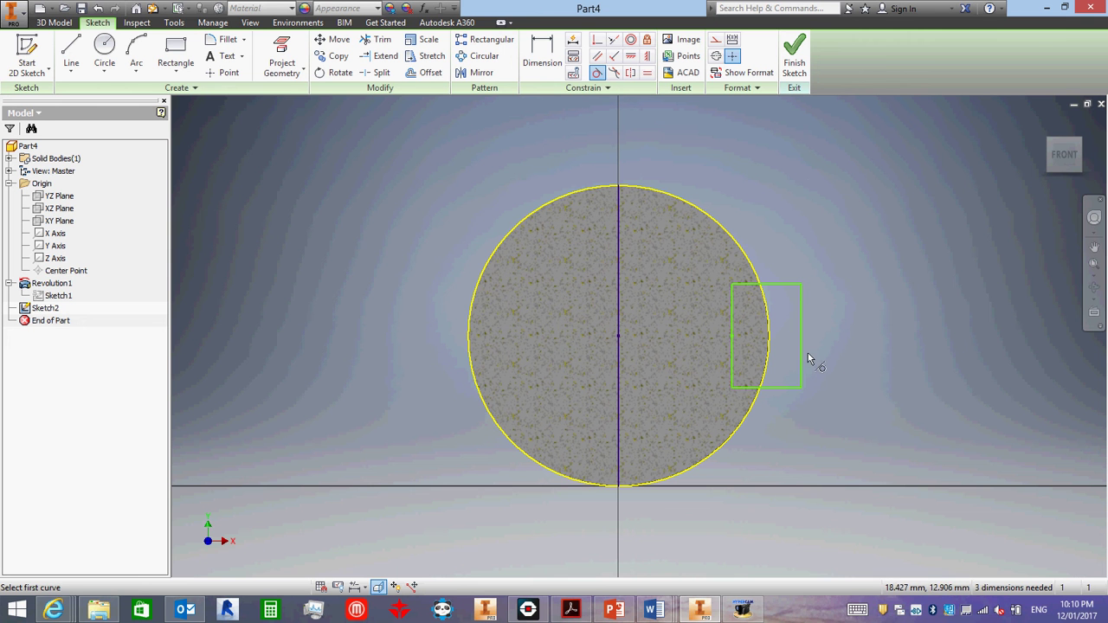
left_click(801, 331)
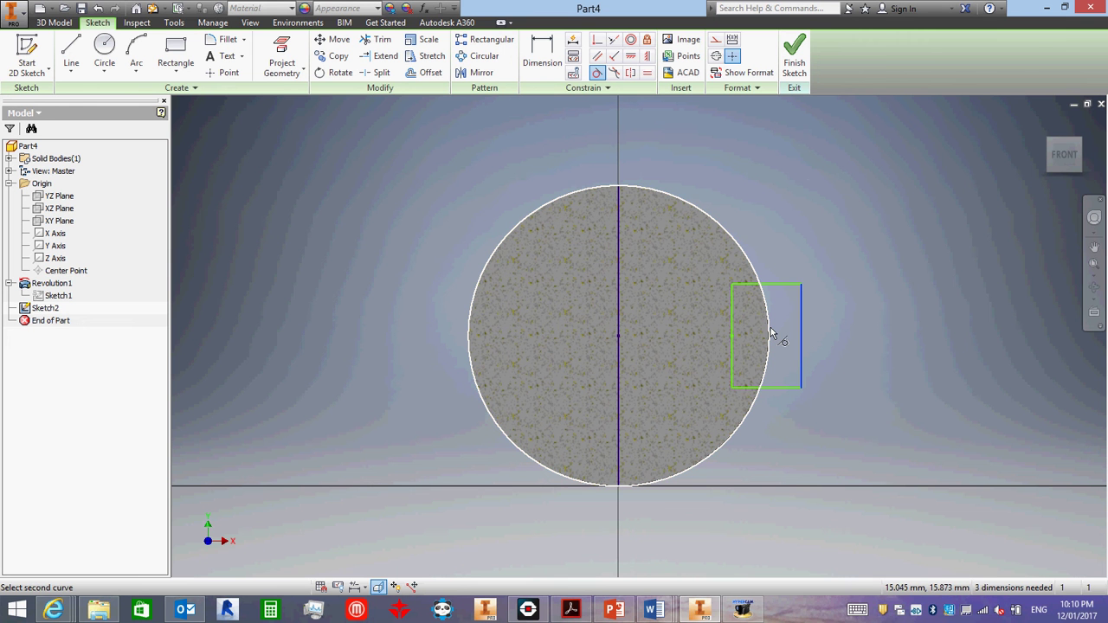
left_click(770, 328)
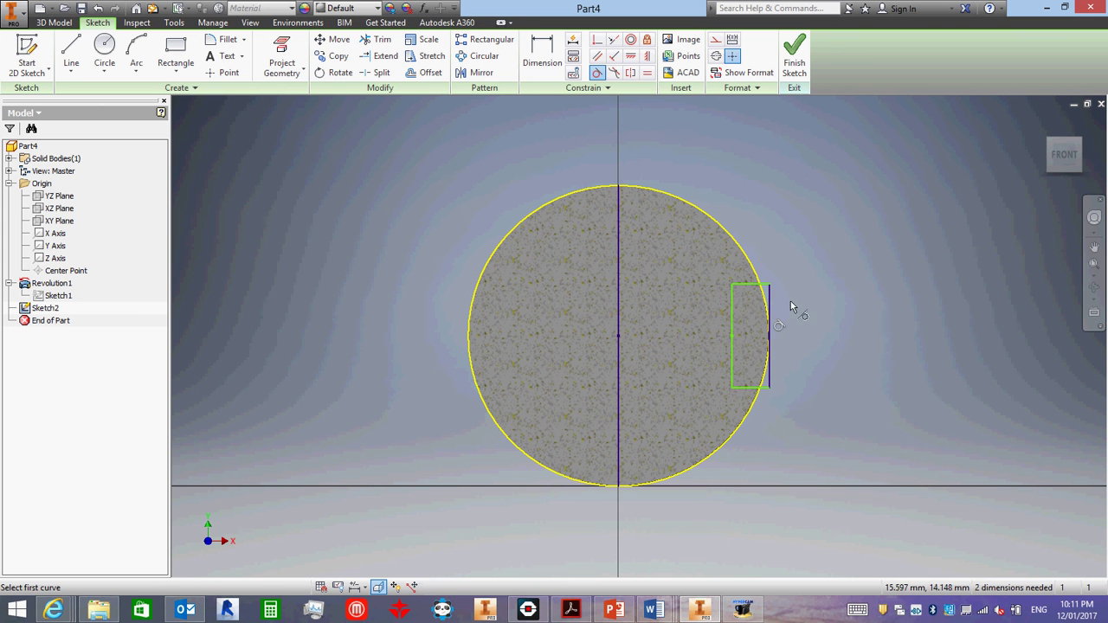
right_click(791, 253)
left_click(819, 258)
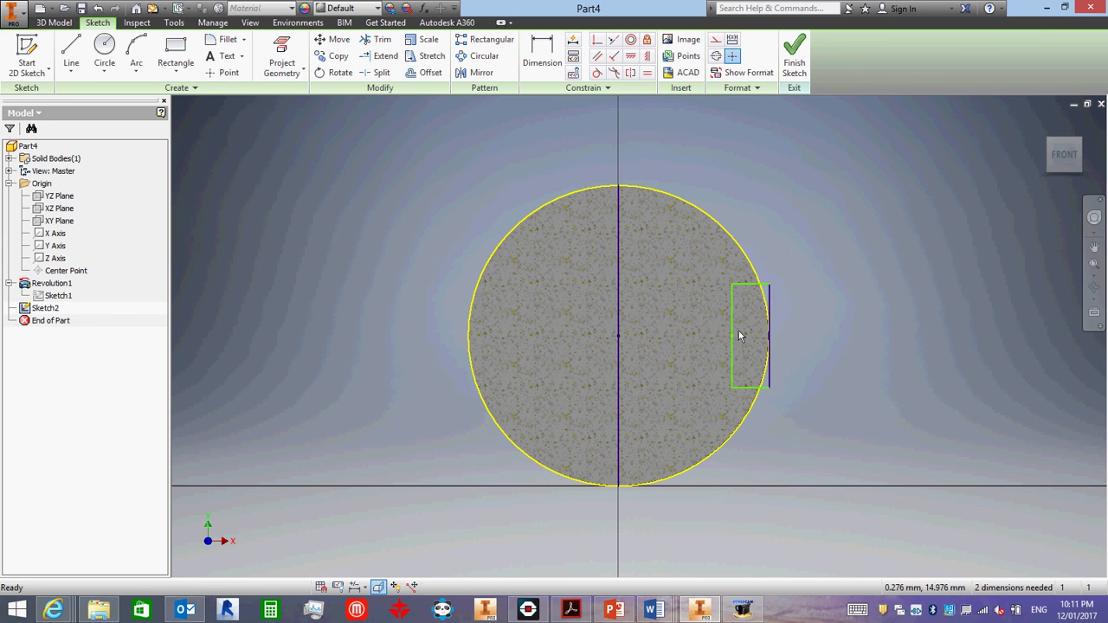
left_click(766, 320)
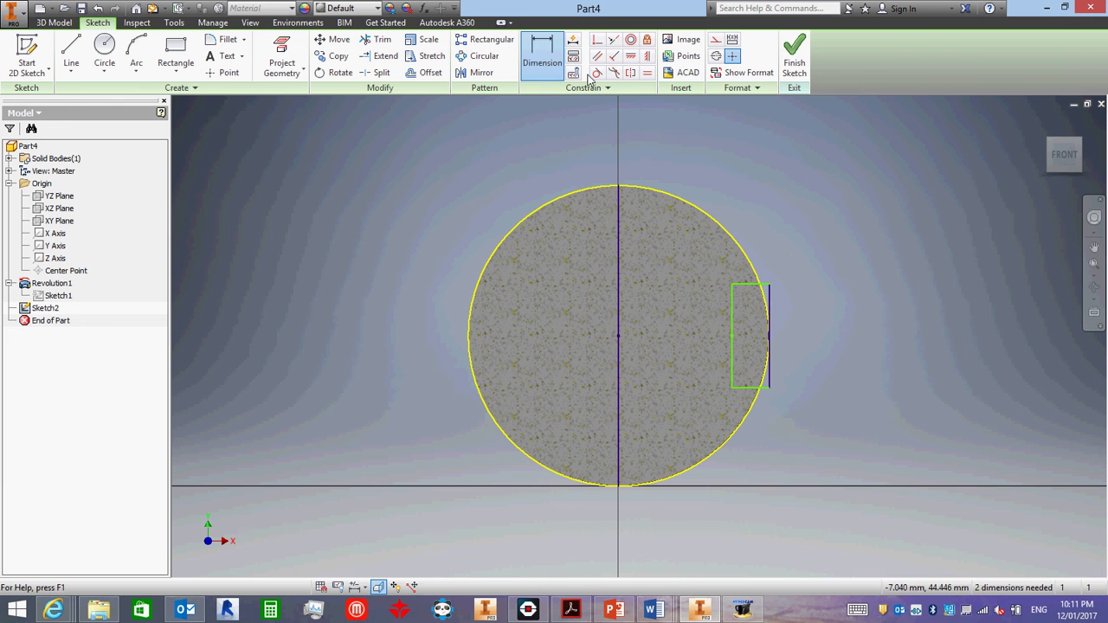
- Dimension the rectangle's right side 3 mm and its top edge 2 mm
left_click(542, 53)
left_click(770, 291)
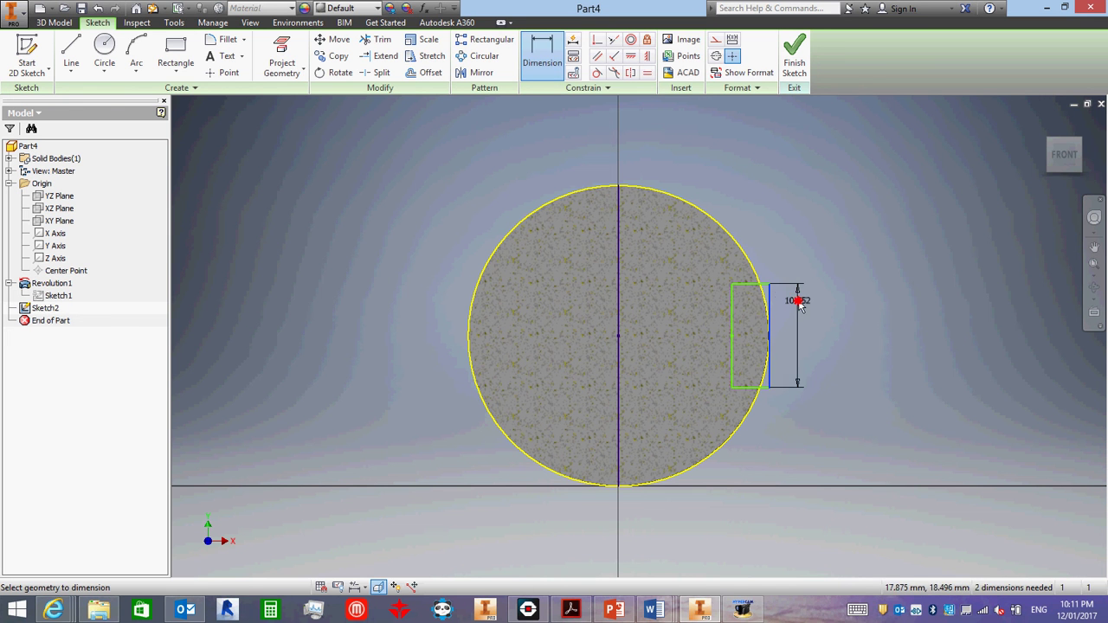
left_click(797, 297)
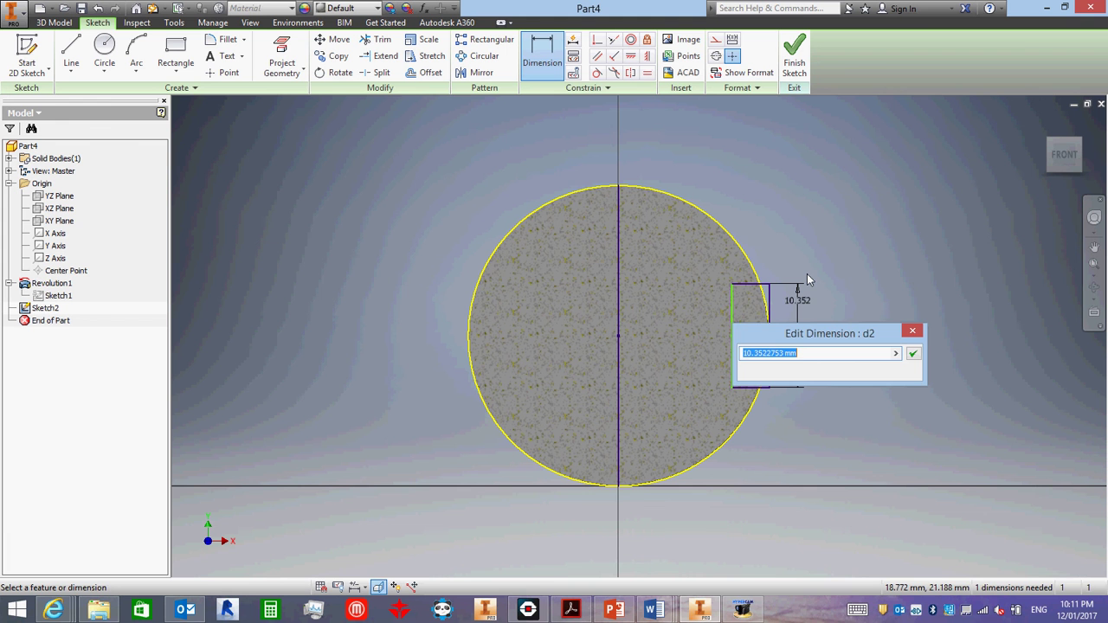
type("3")
key("Return")
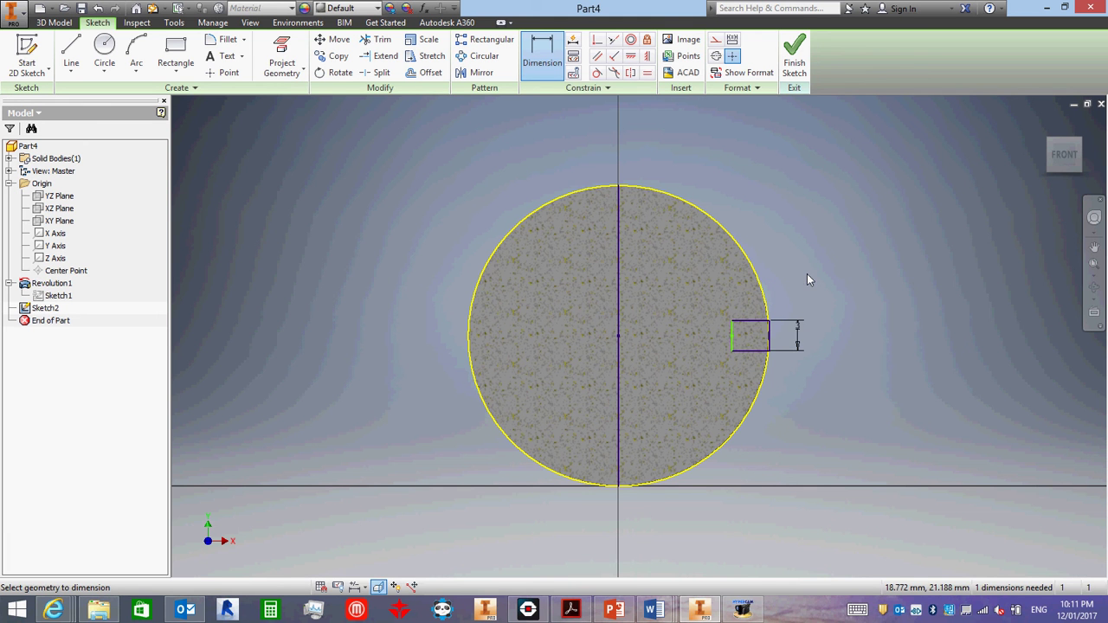
left_click(750, 321)
left_click(744, 315)
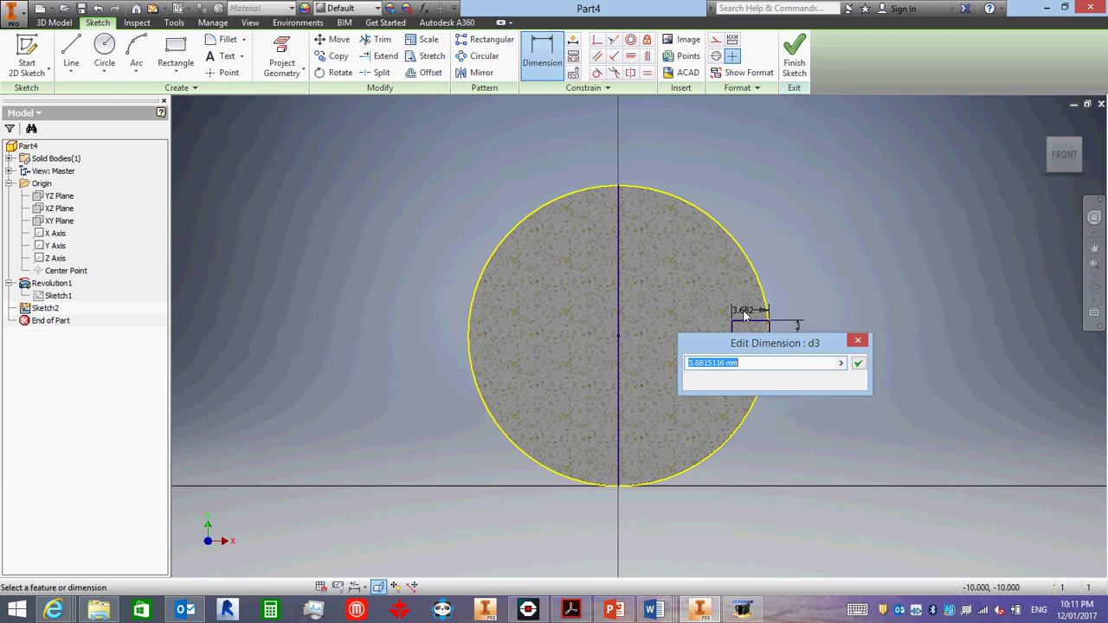
type("2")
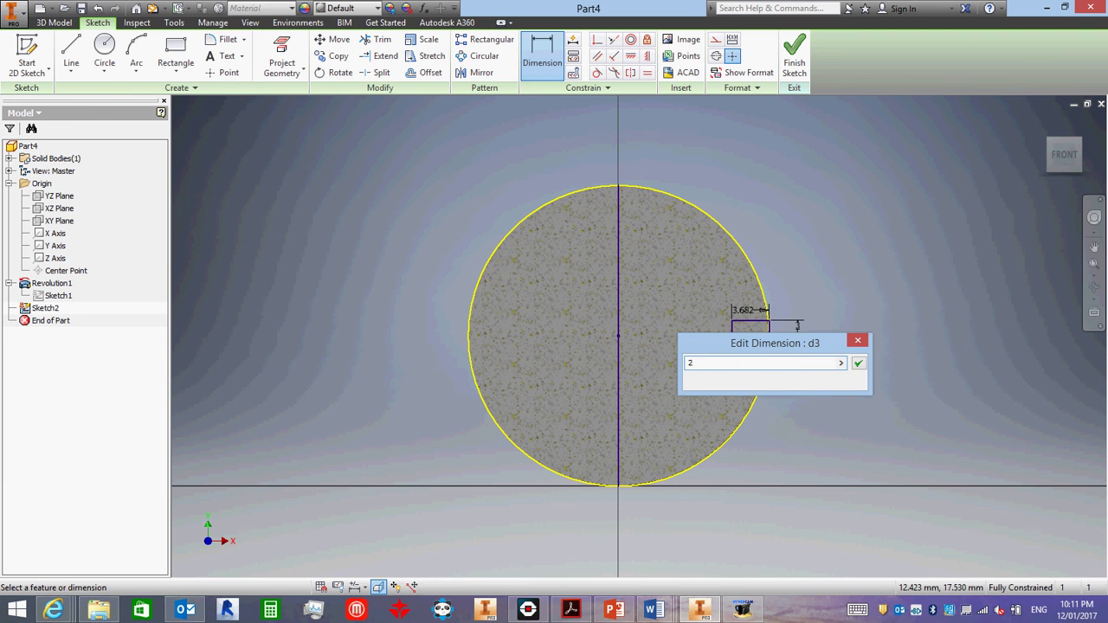
key("Return")
right_click(790, 174)
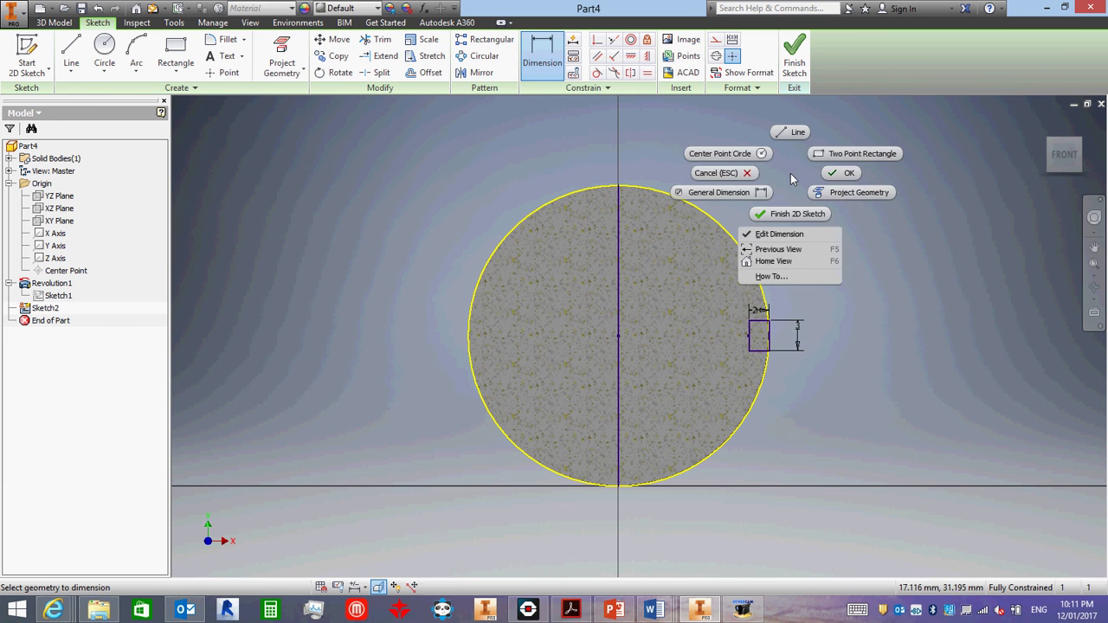
key("Escape")
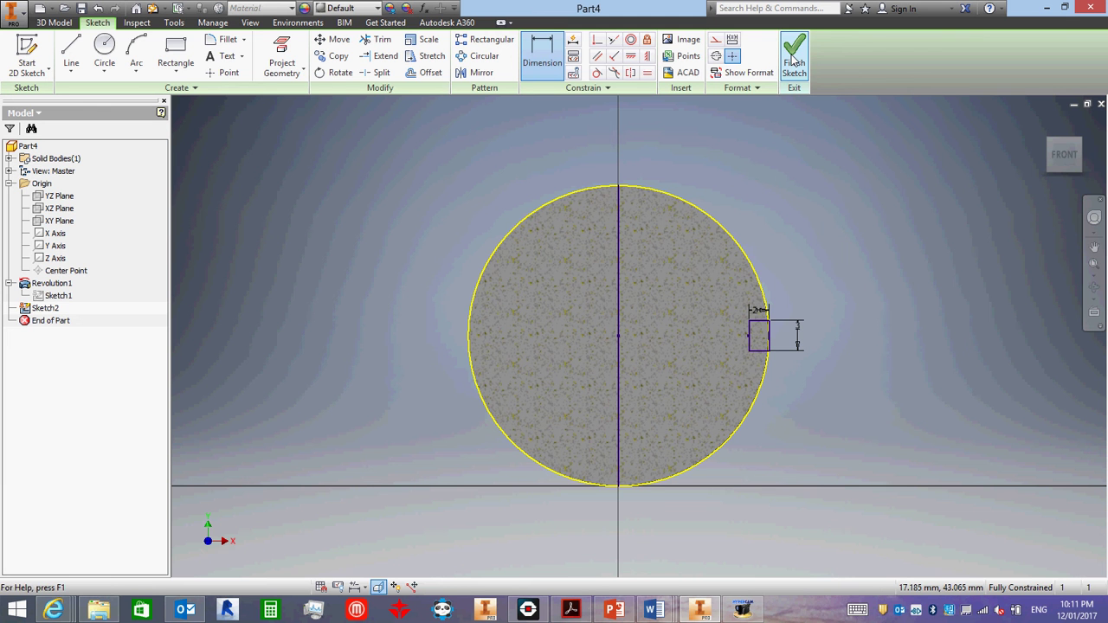
- Finish the sketch and cut-revolve the rectangle a full turn around the vertical line
left_click(792, 60)
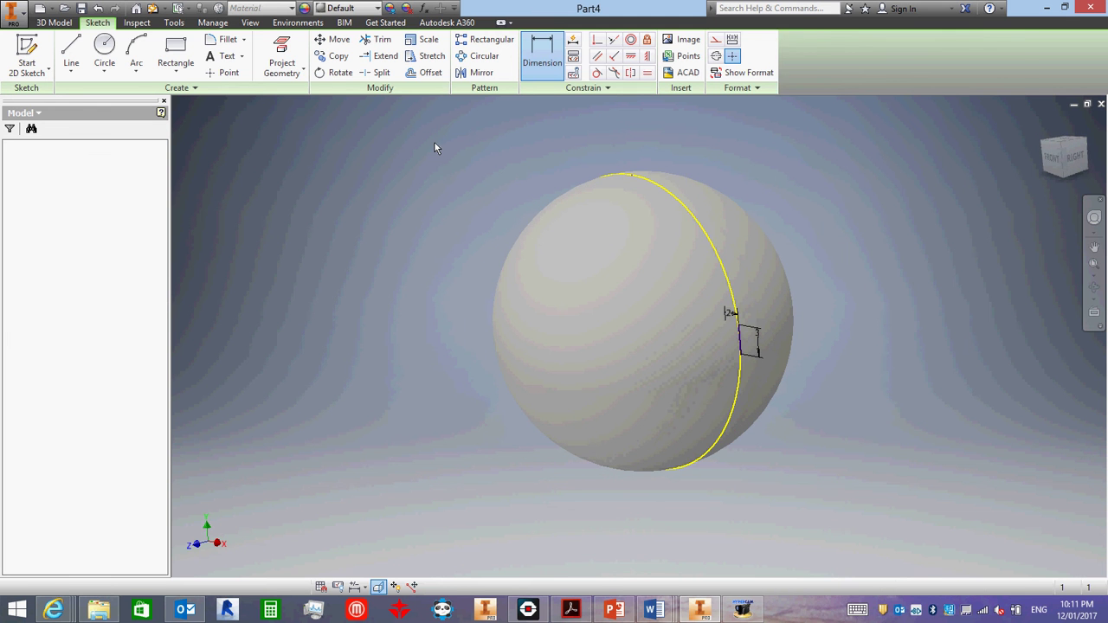
left_click(103, 54)
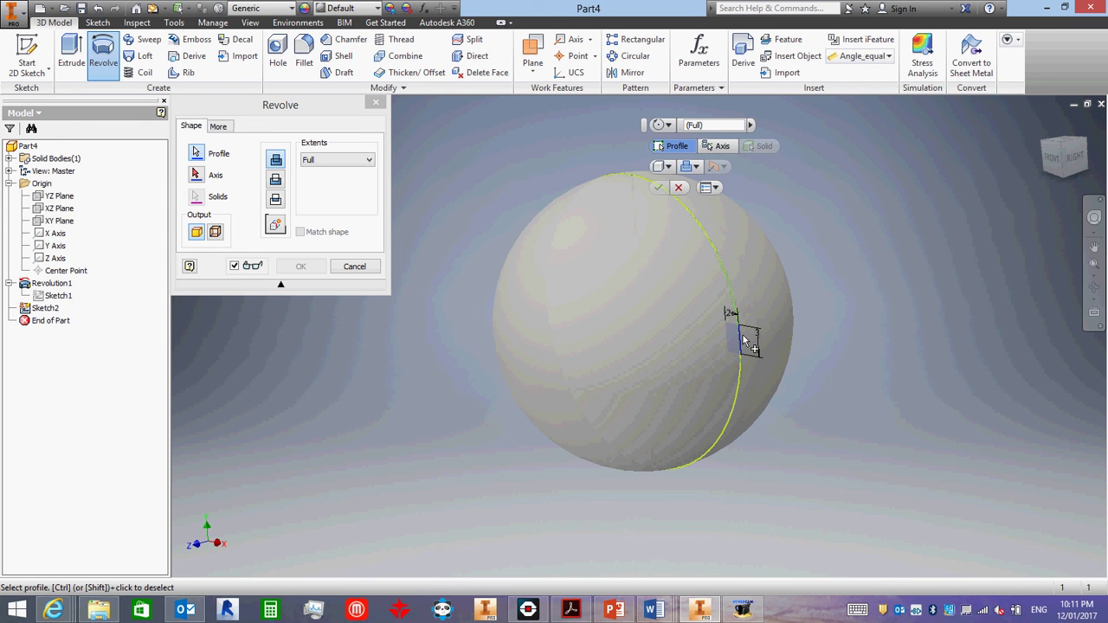
left_click(736, 339)
left_click(640, 260)
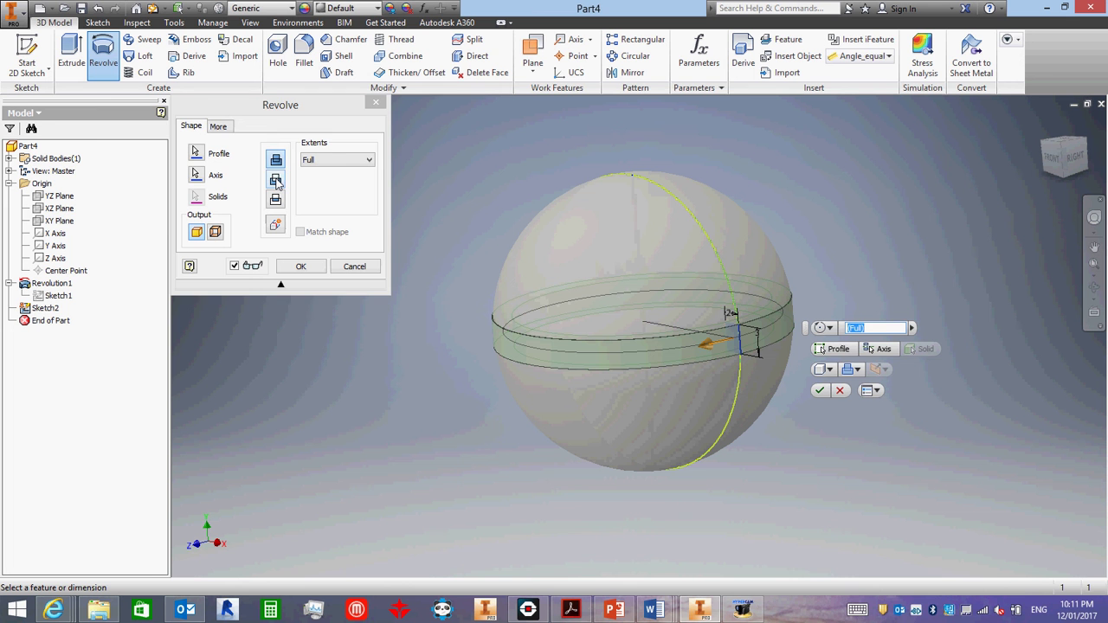
left_click(276, 182)
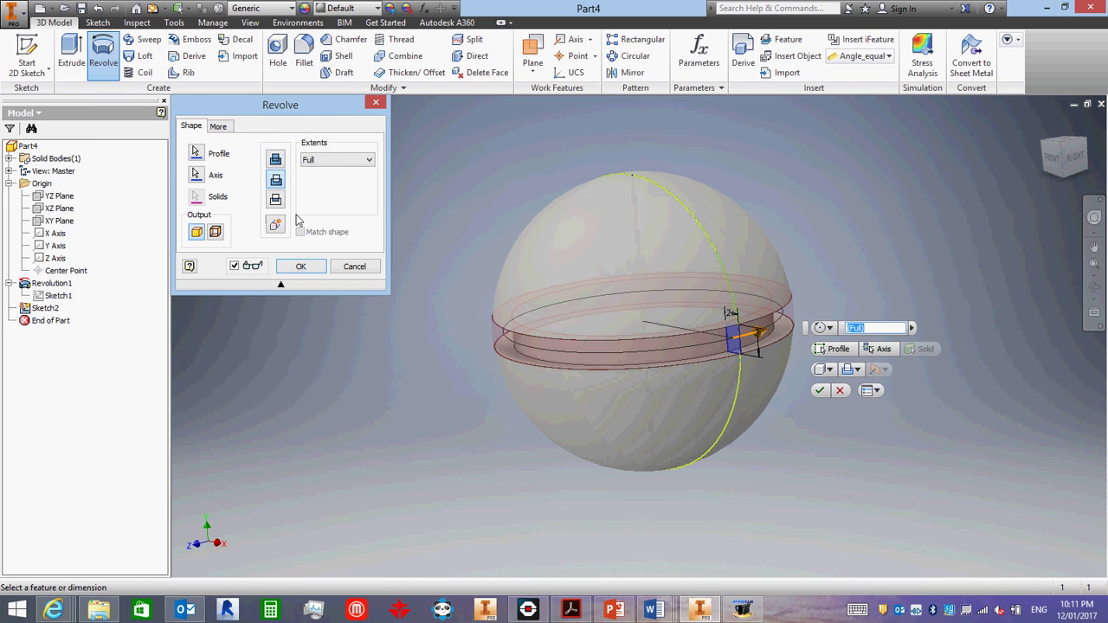
left_click(300, 265)
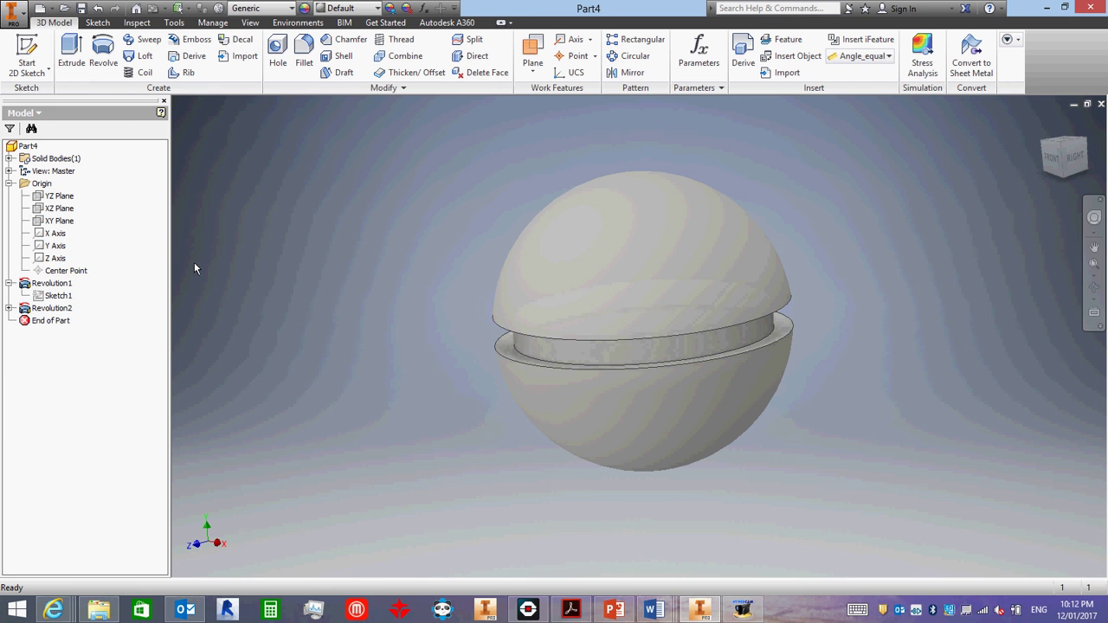
- Reopen Revolution2's sketch for editing, slicing away the sphere to expose it
left_click(64, 310)
right_click(64, 310)
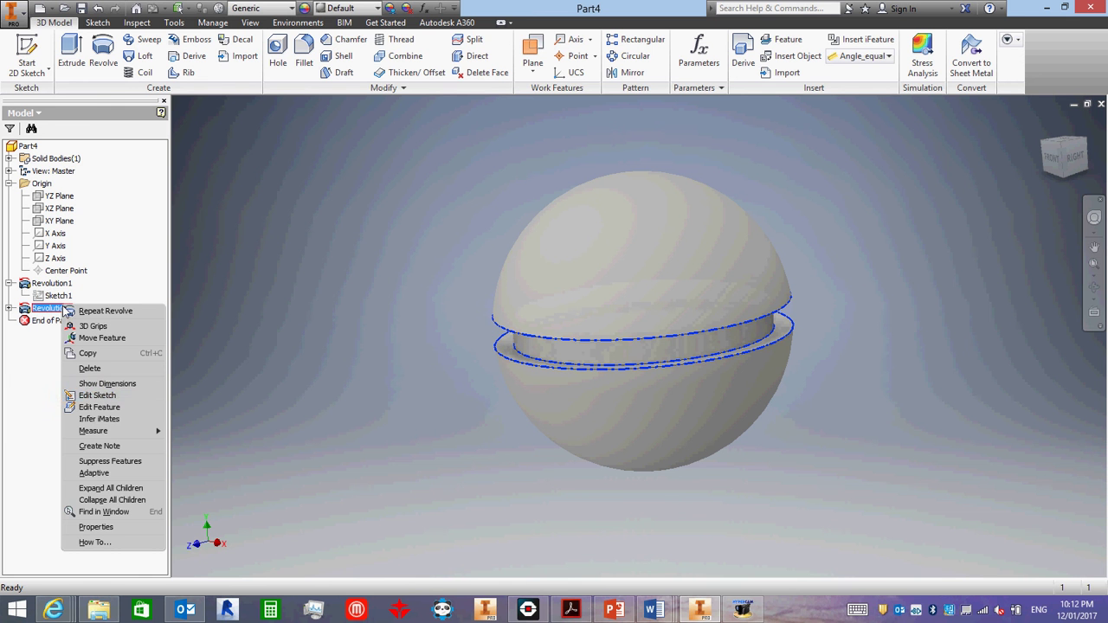
left_click(97, 395)
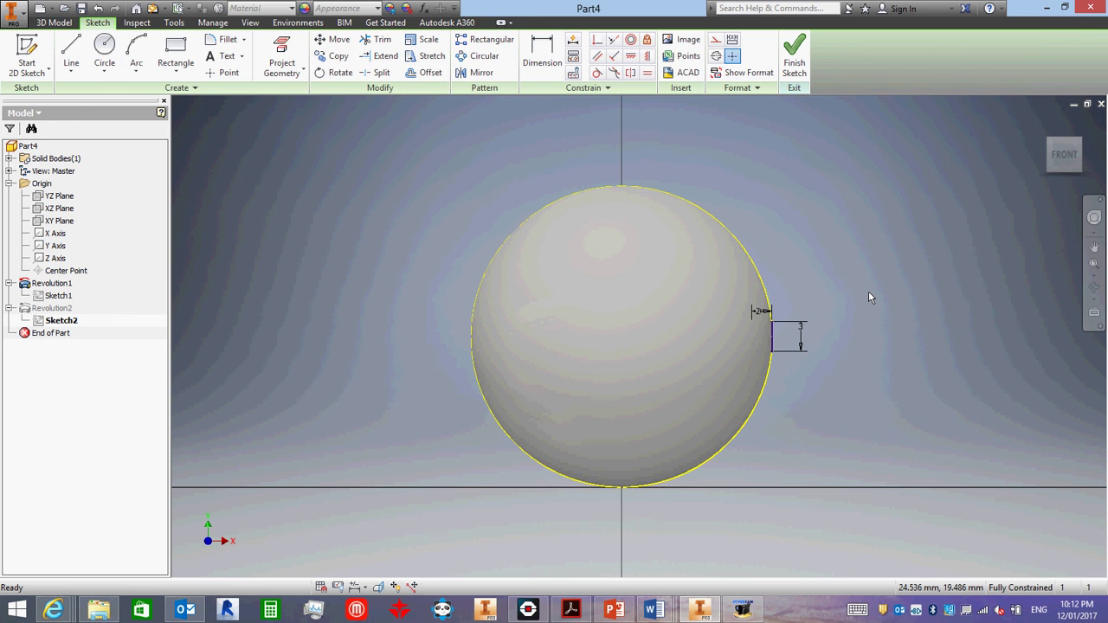
key("F7")
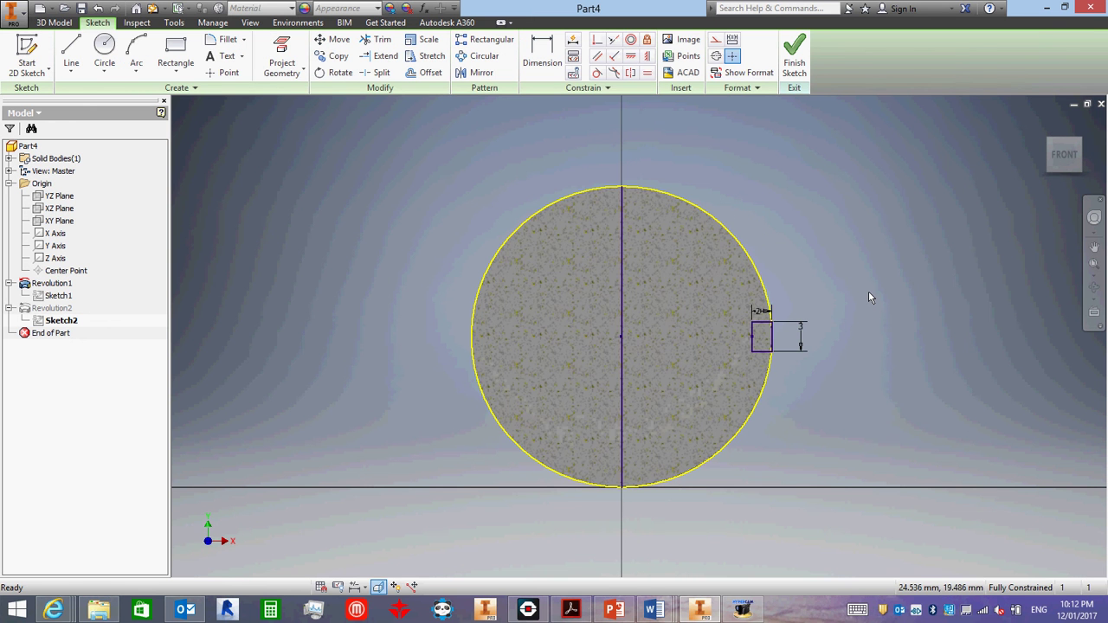
- Change the groove width dimension from 2 mm to 1 mm and finish the sketch
double_click(759, 315)
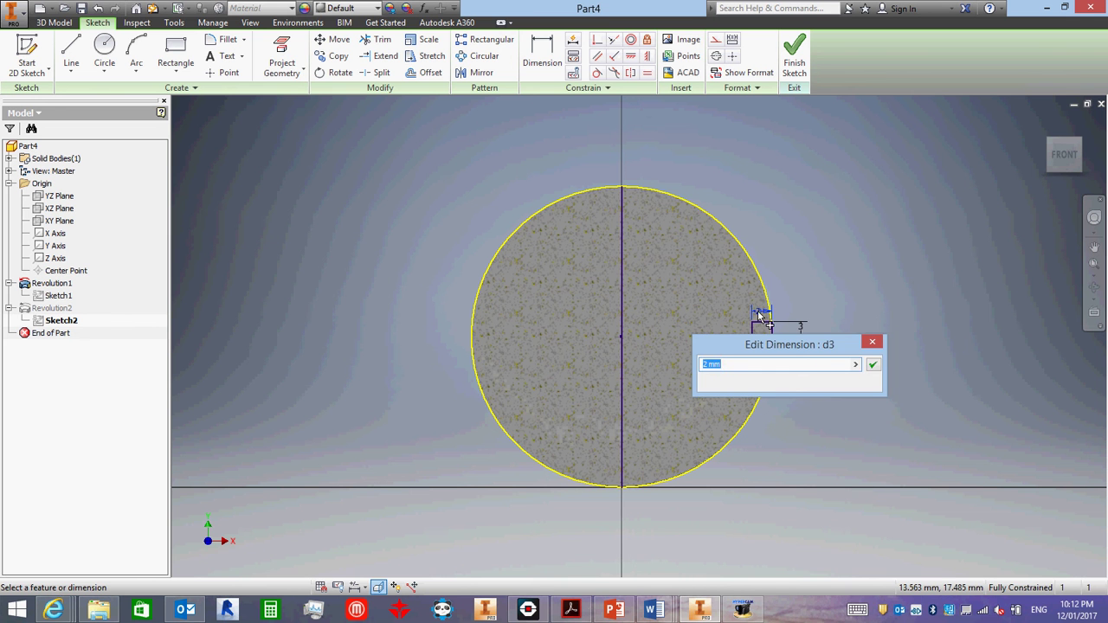
type("1")
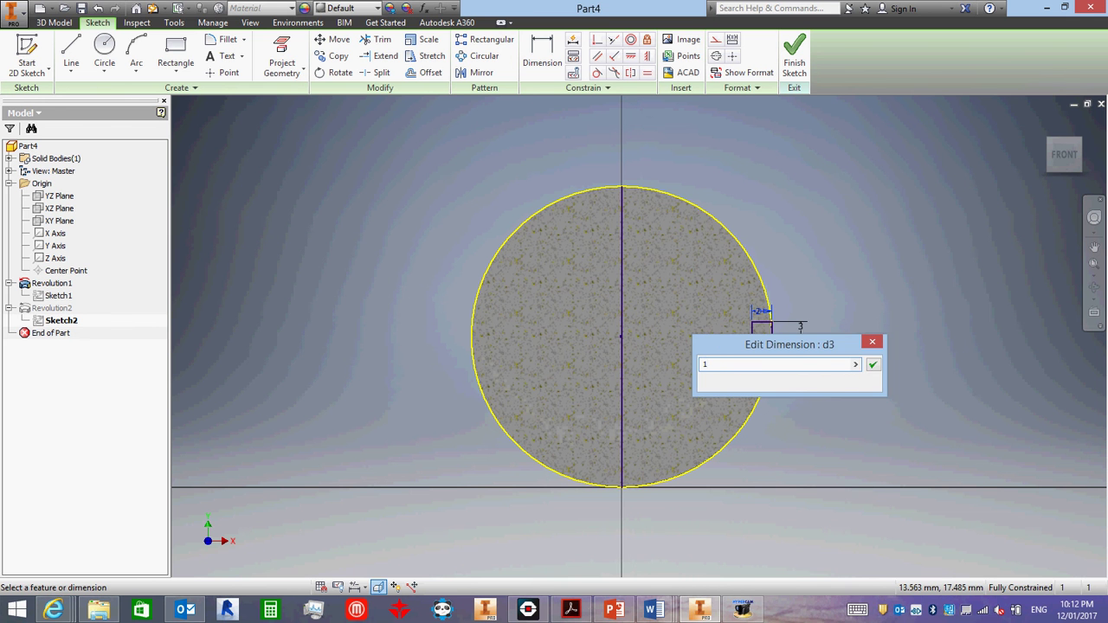
left_click(872, 364)
left_click(795, 63)
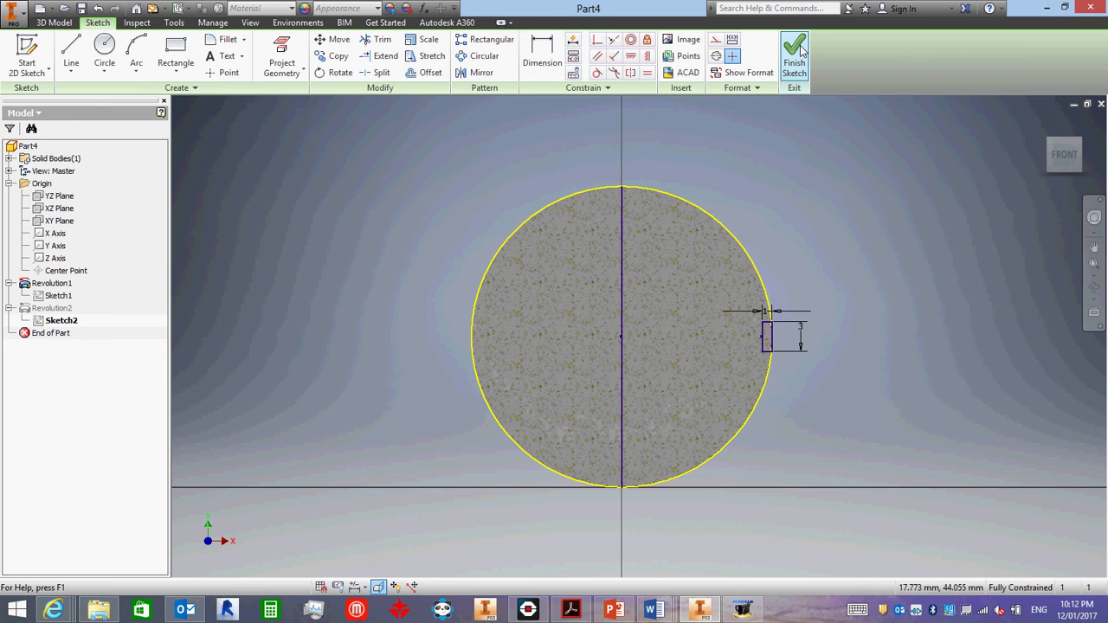